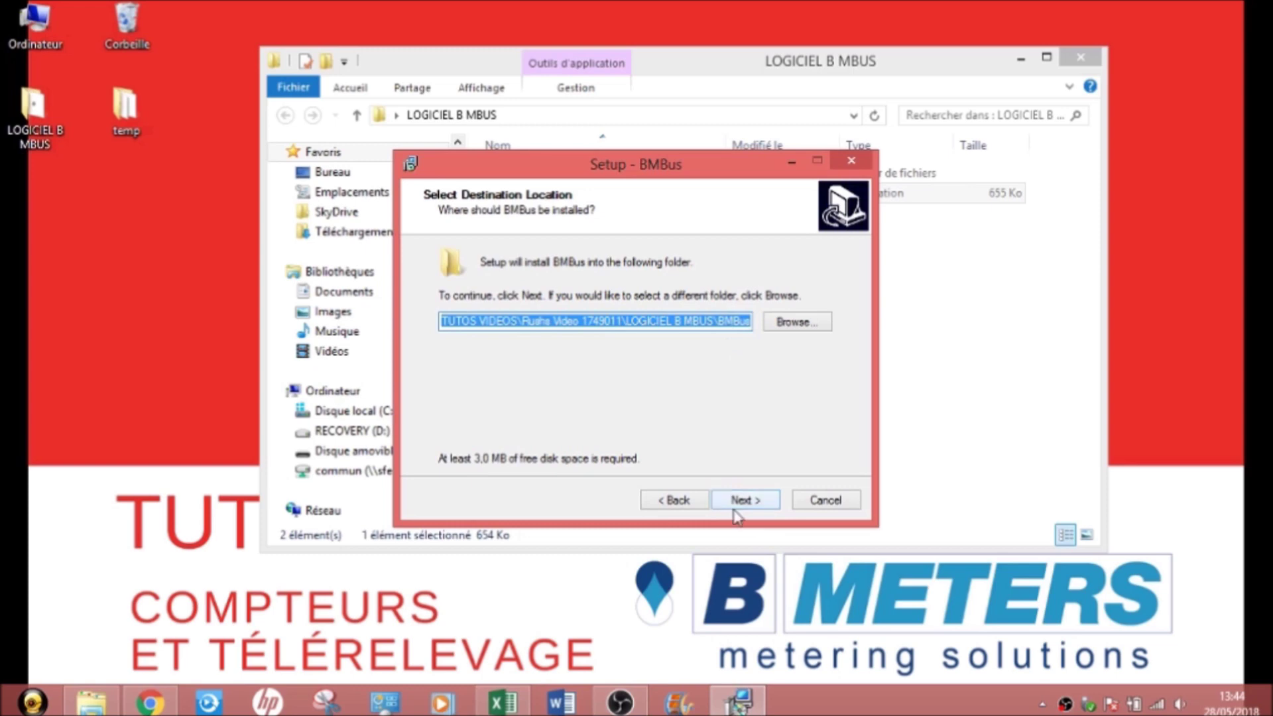
# - Install BMBus in the proposed folders with a desktop icon, and launch it when setup finishes
pyautogui.click(735, 510)
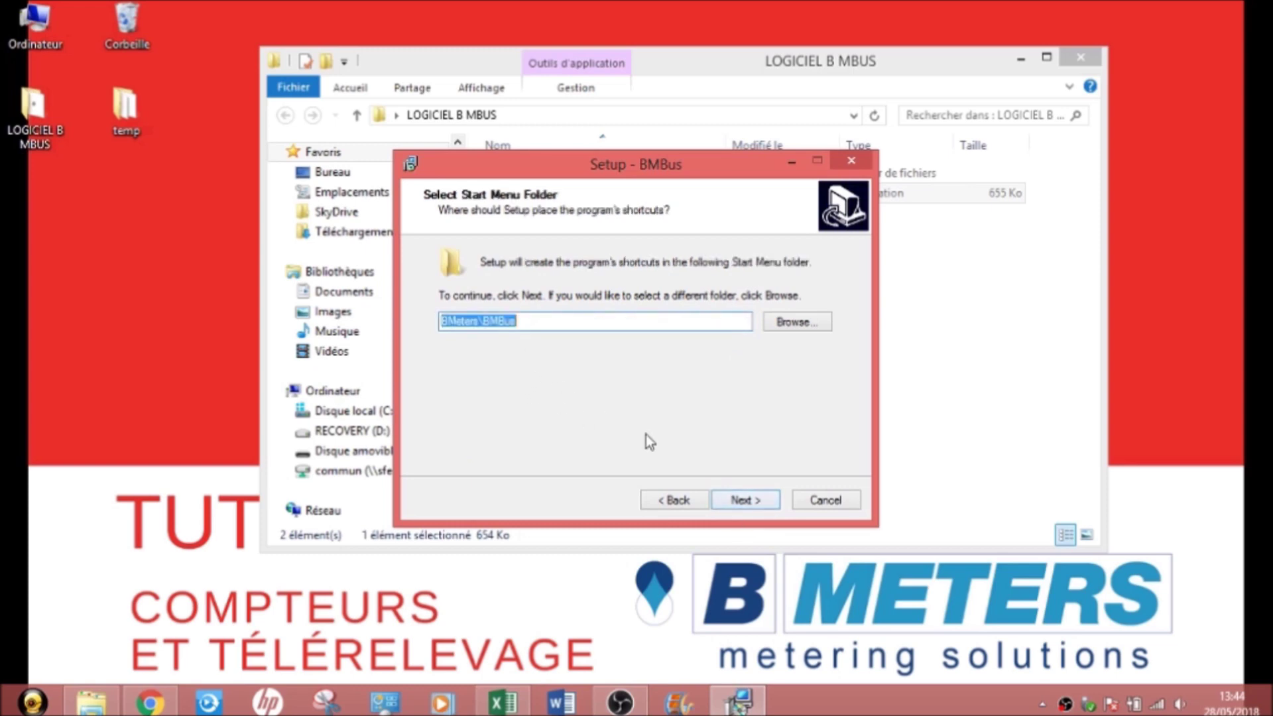
pyautogui.click(747, 501)
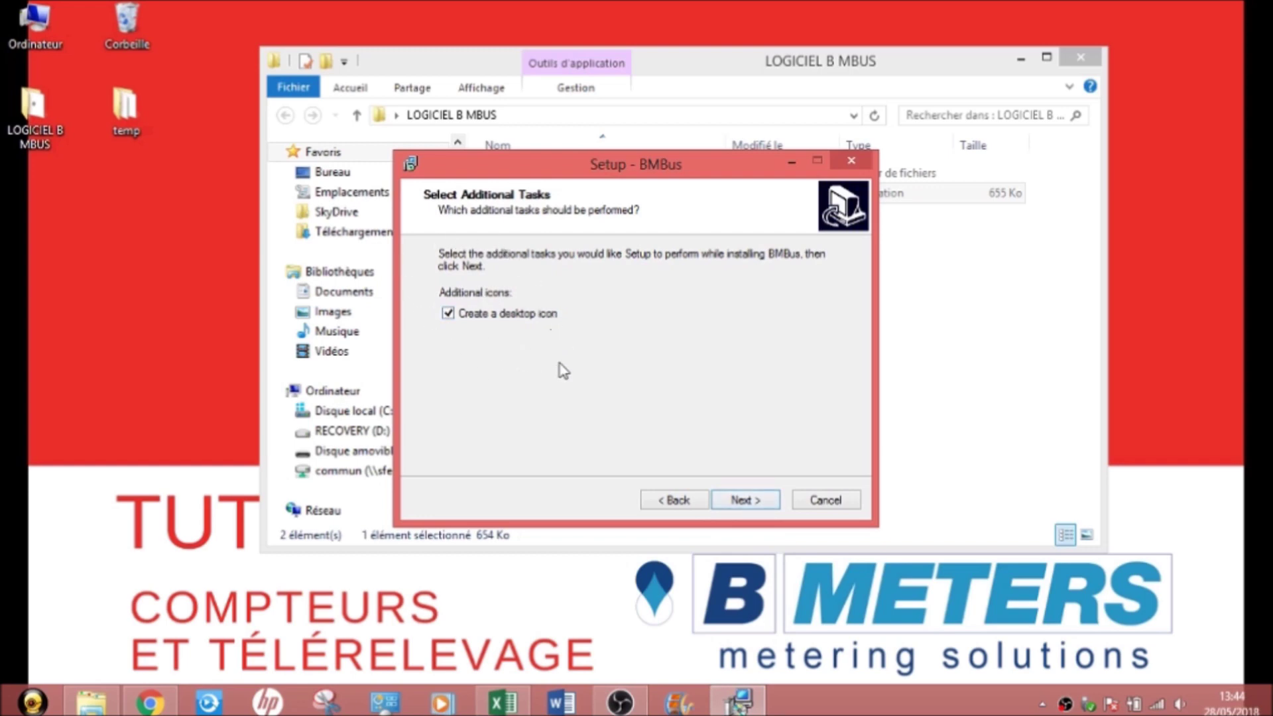
pyautogui.click(760, 502)
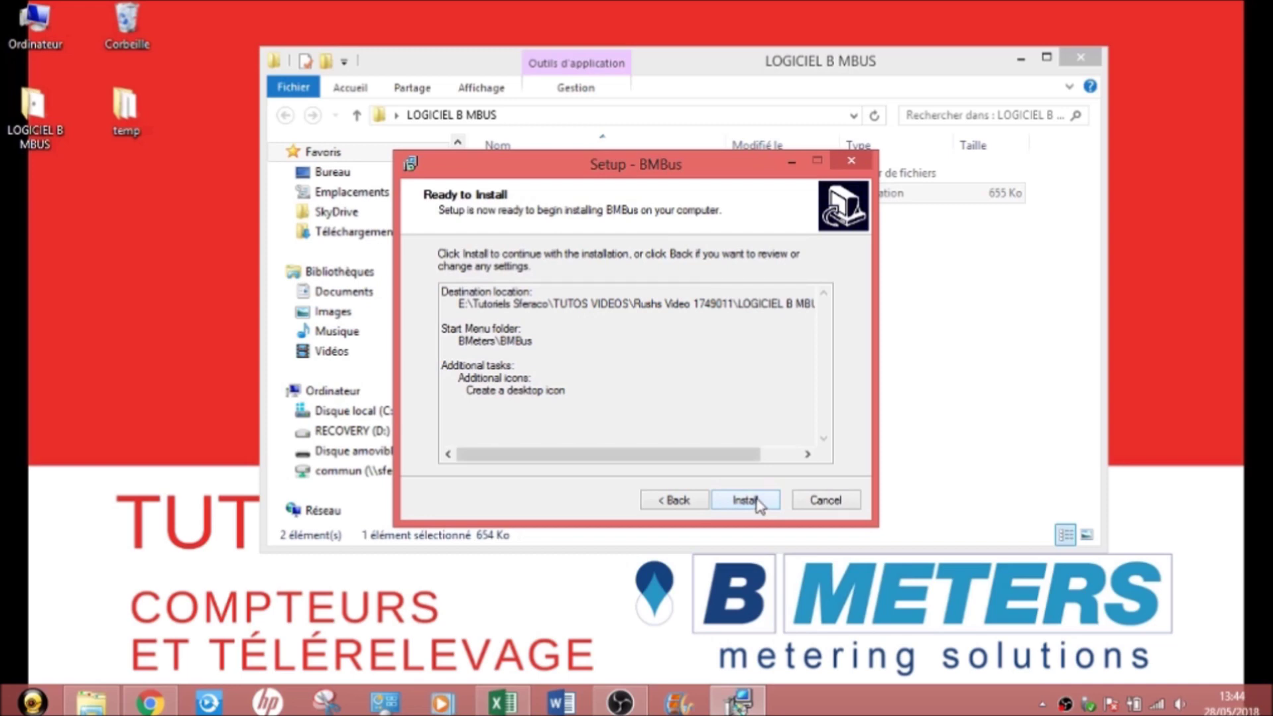
pyautogui.click(758, 503)
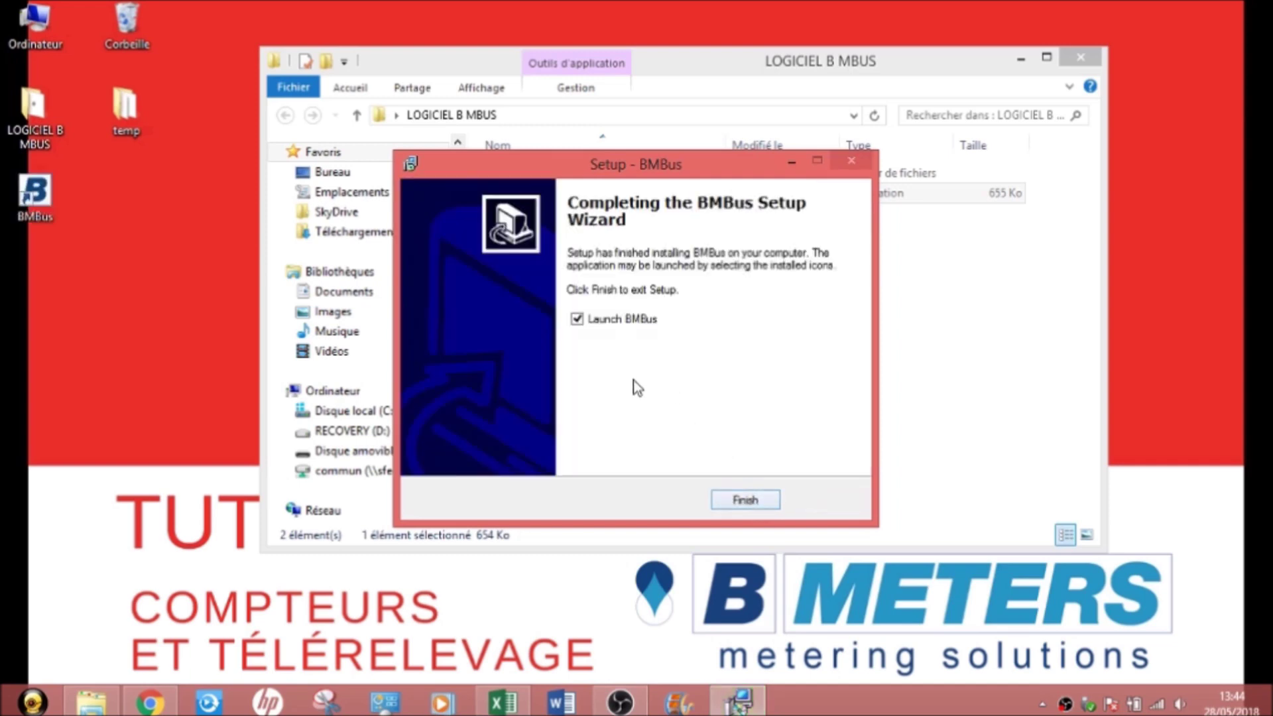
pyautogui.click(764, 500)
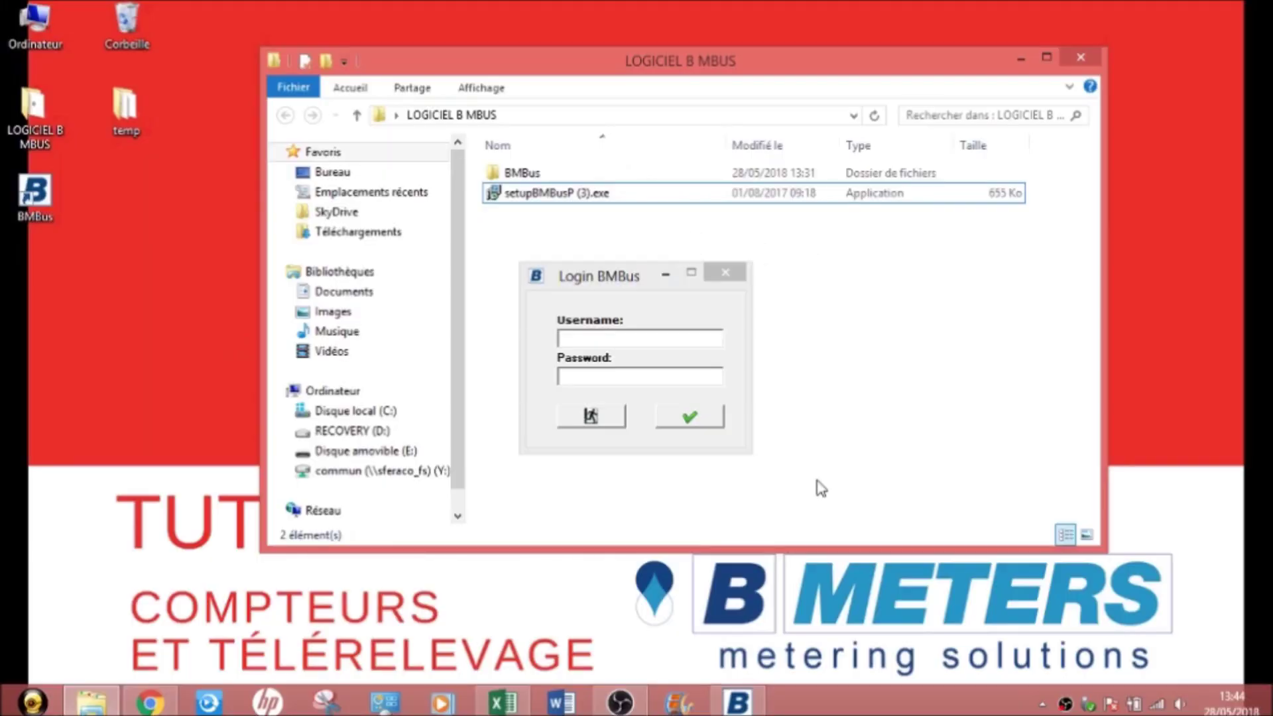
# - Log in to BMBus with the admin username and the account password, and maximize the main window
pyautogui.click(667, 338)
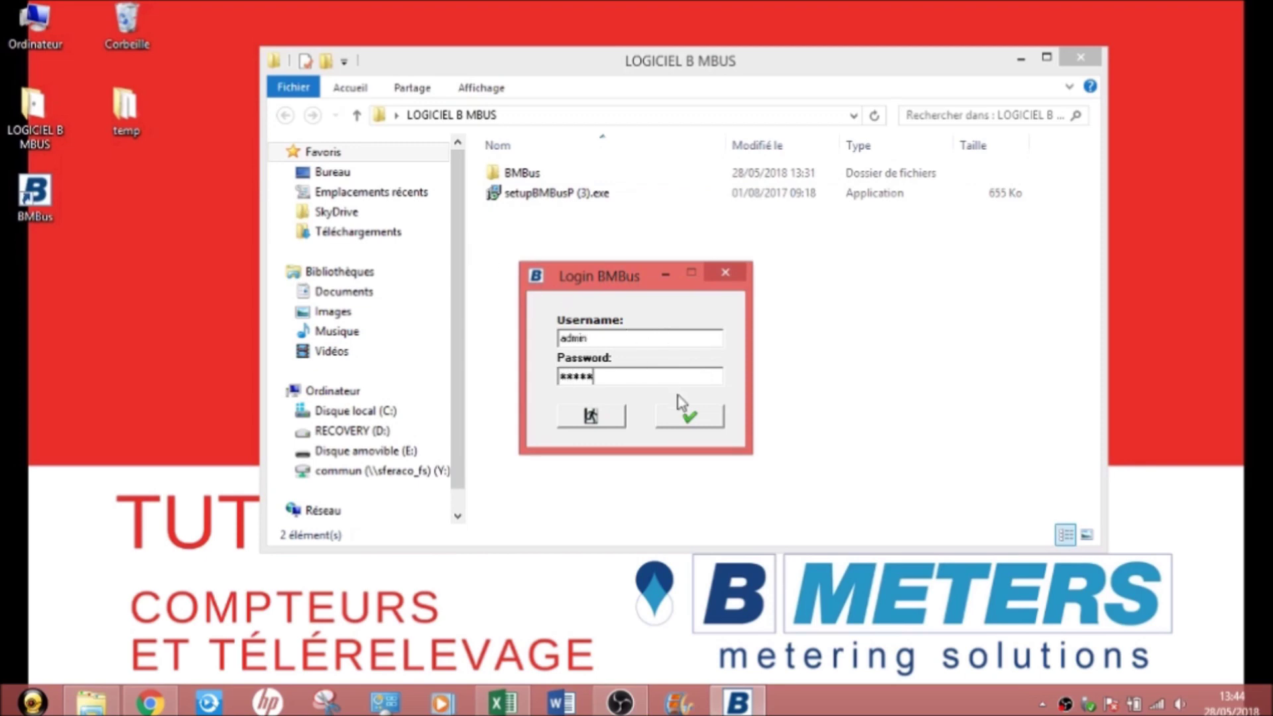
pyautogui.click(691, 418)
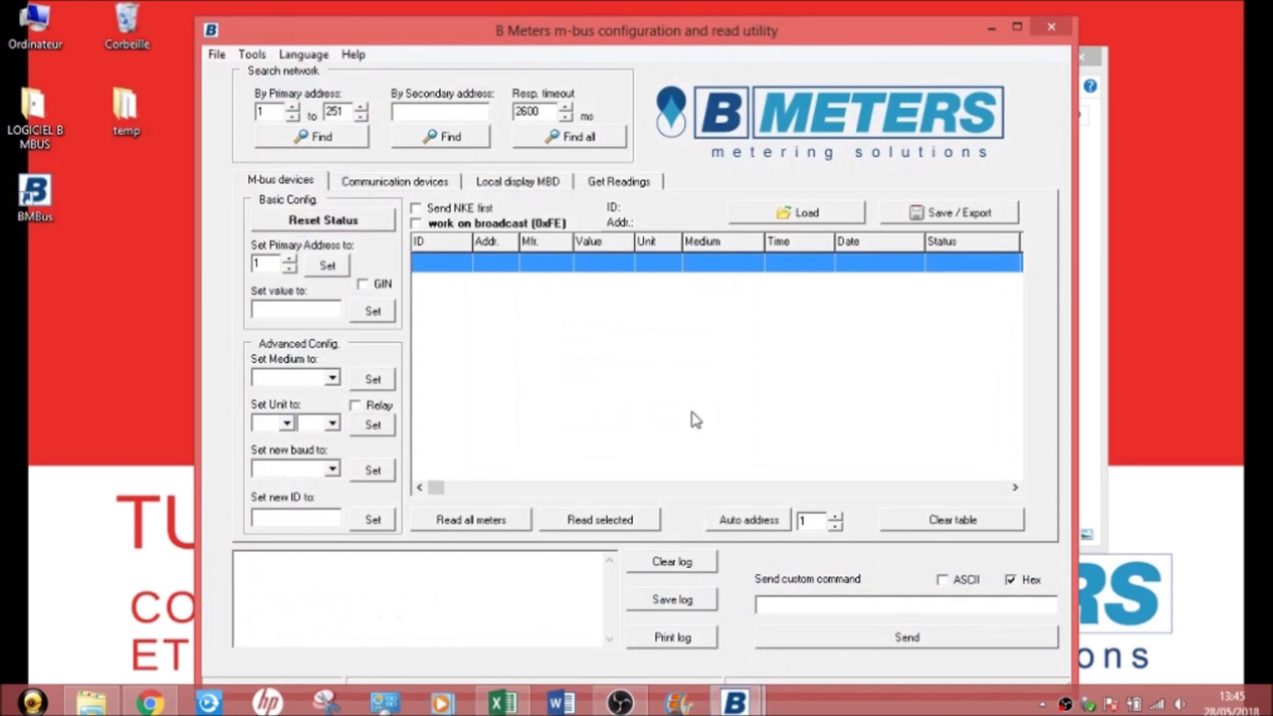
pyautogui.click(1018, 30)
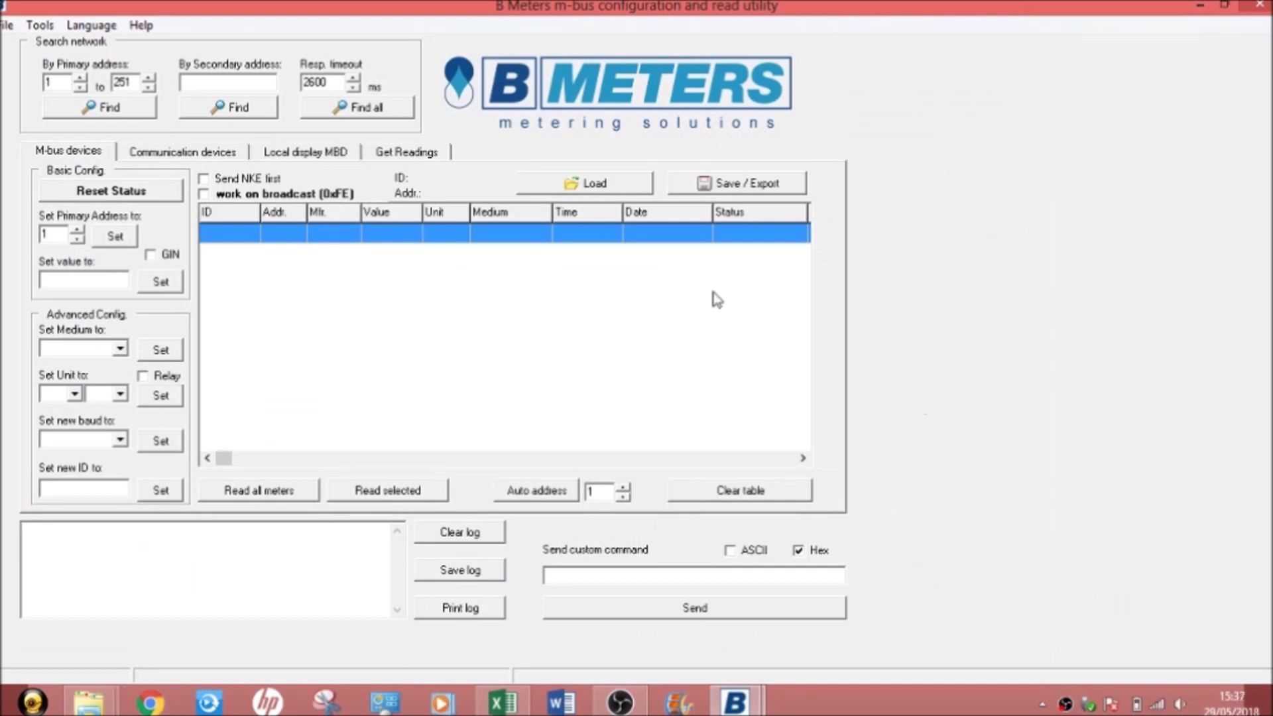
# - Open the communication settings, and look up the USB to serial adapter's COM port in Windows Device Manager
pyautogui.click(40, 26)
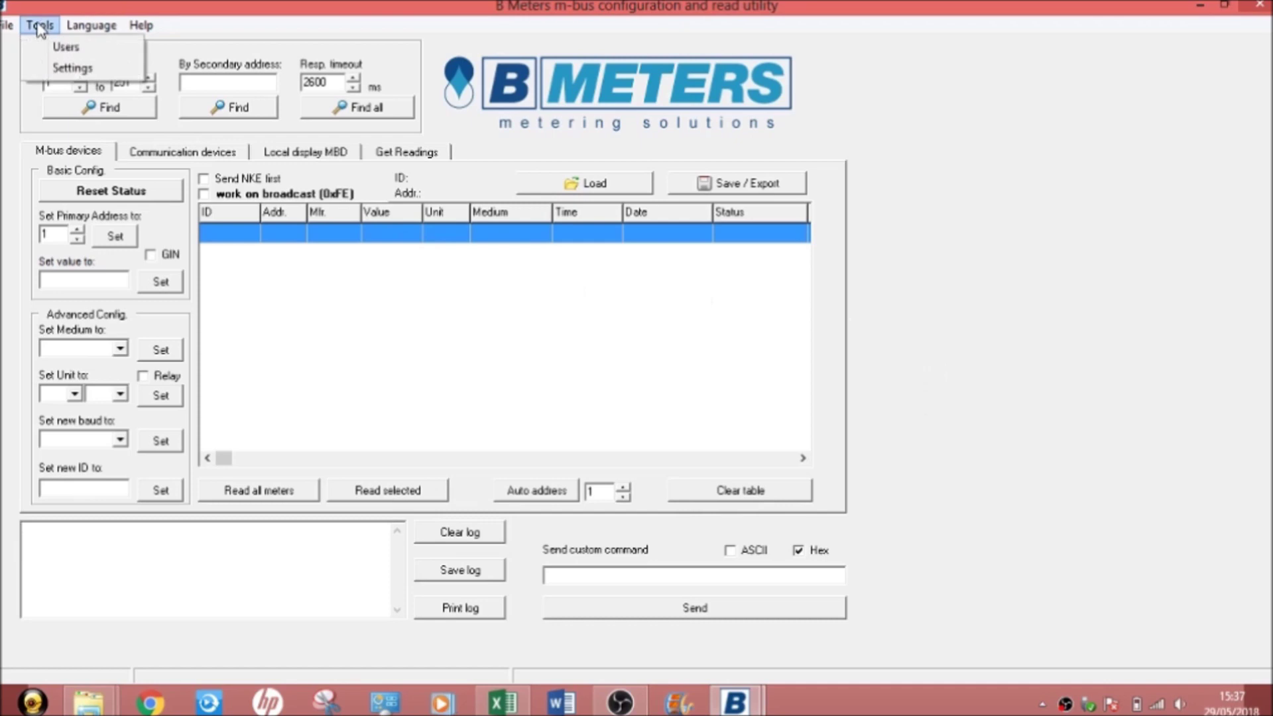
pyautogui.click(71, 69)
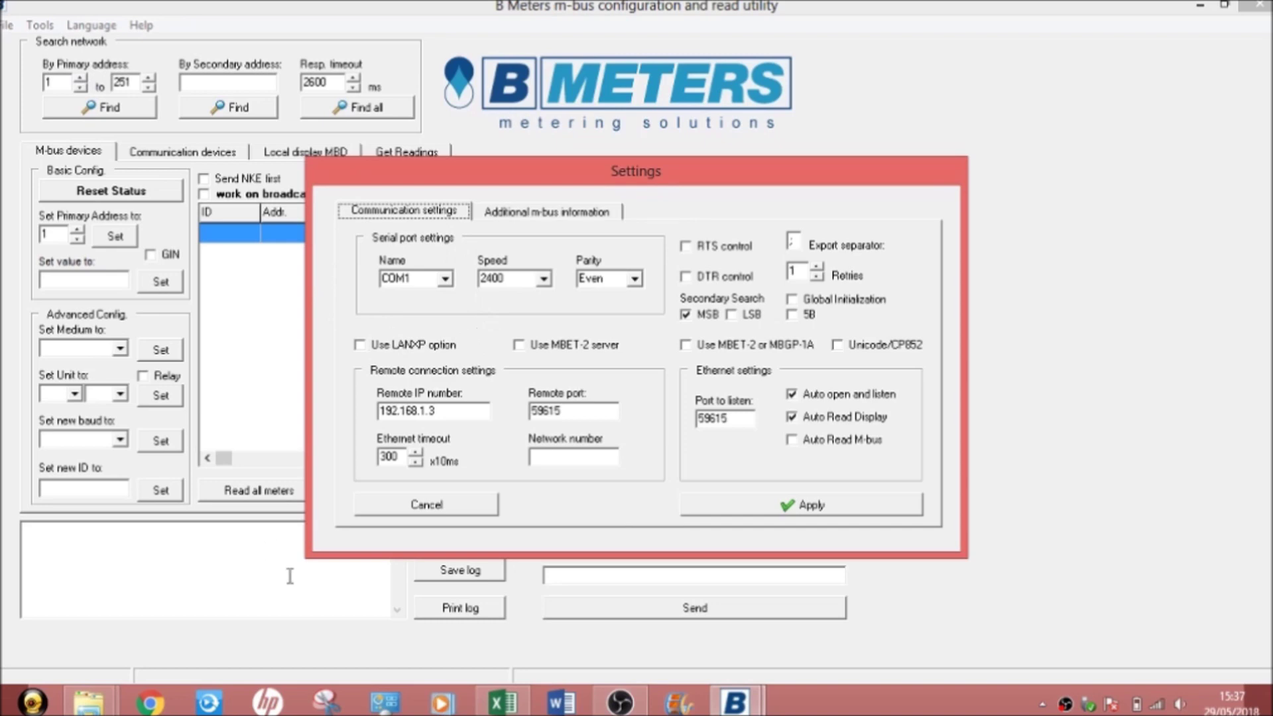
pyautogui.click(384, 703)
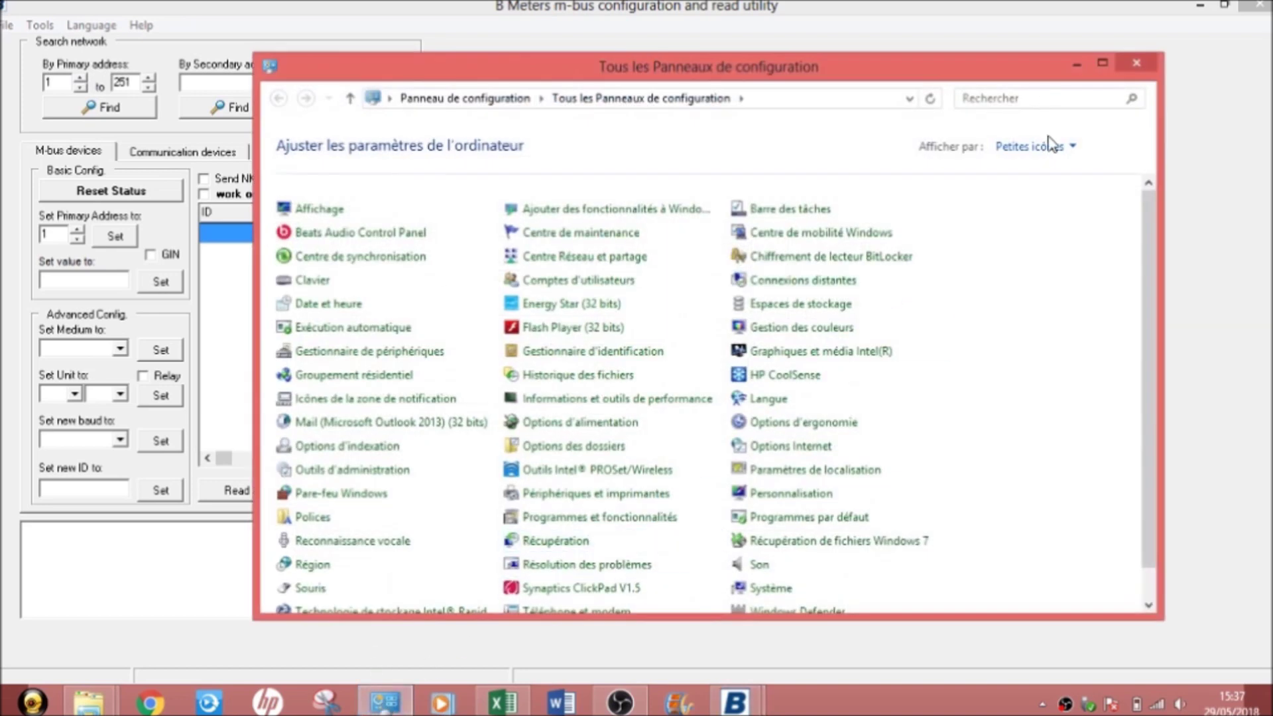
pyautogui.click(1050, 97)
pyautogui.write('ge')
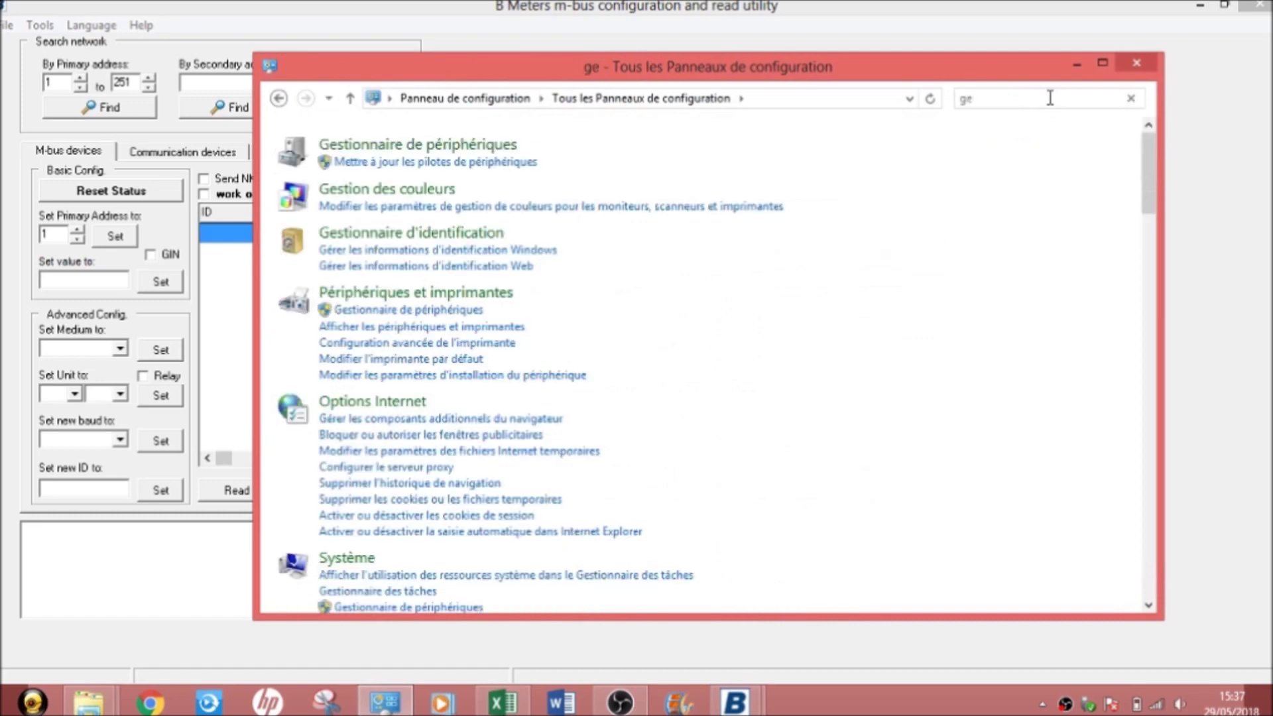
pyautogui.click(450, 153)
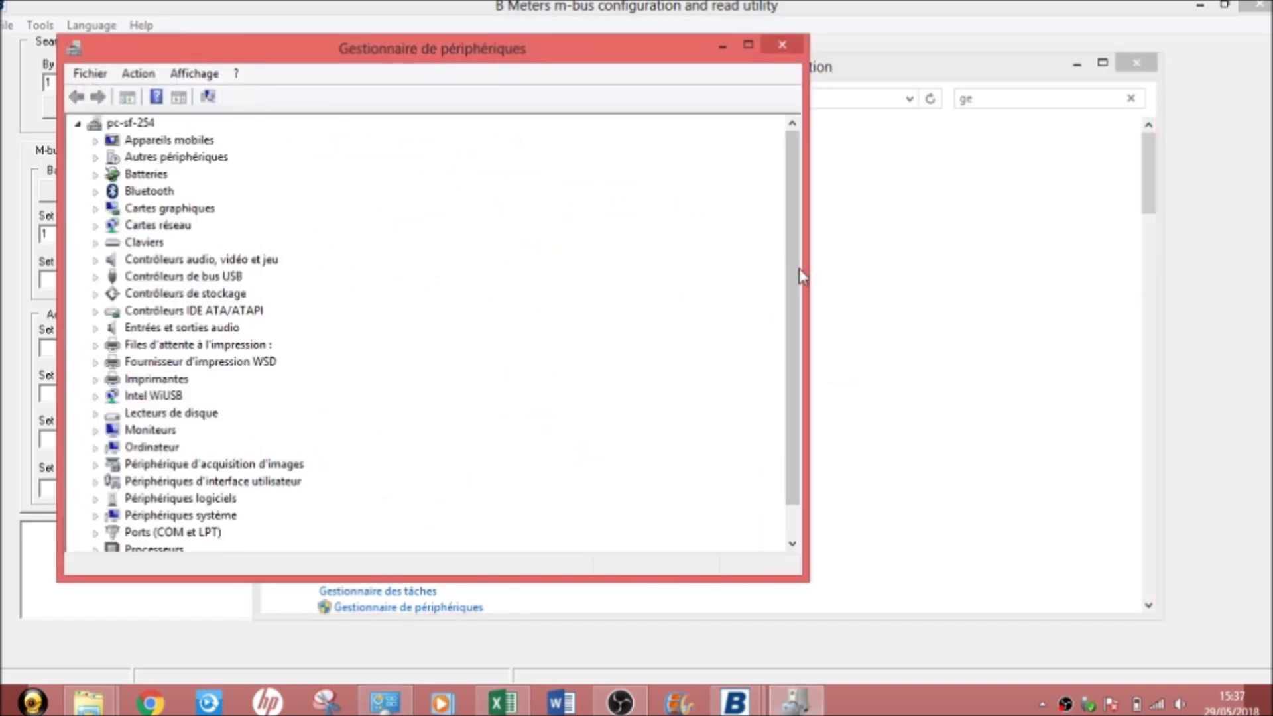
pyautogui.moveTo(793, 275); pyautogui.dragTo(789, 318)
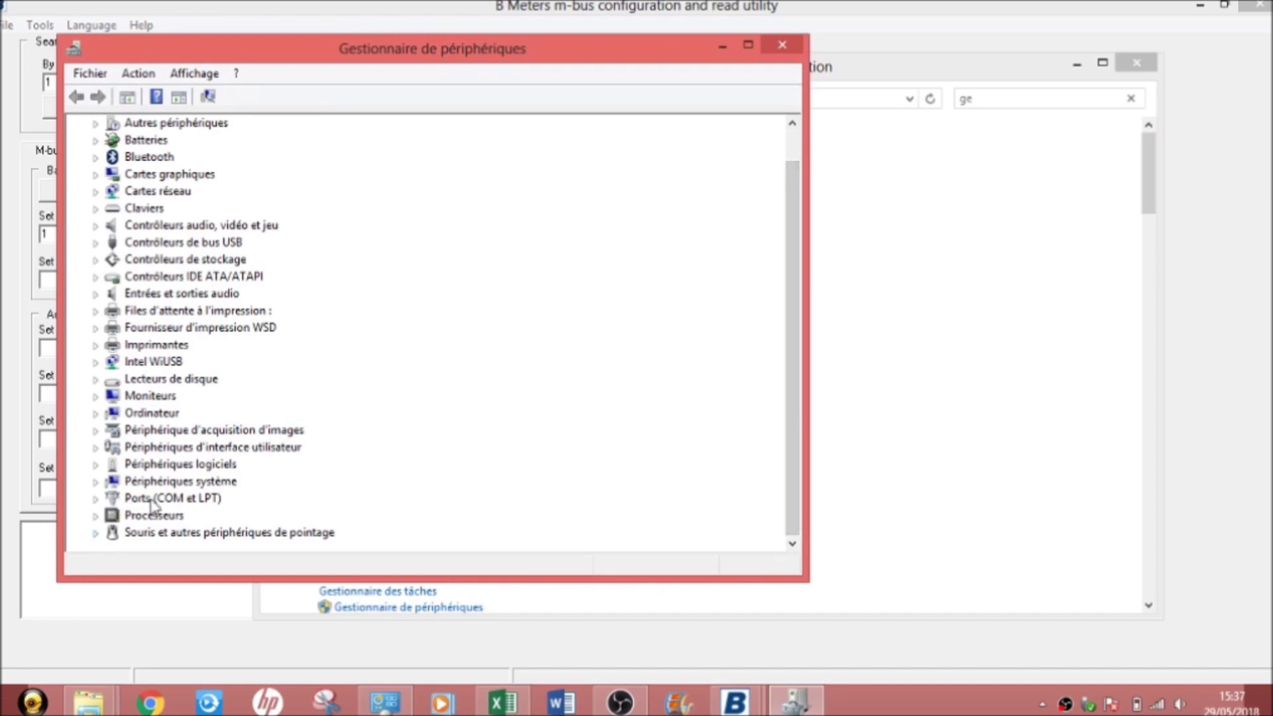
pyautogui.click(95, 501)
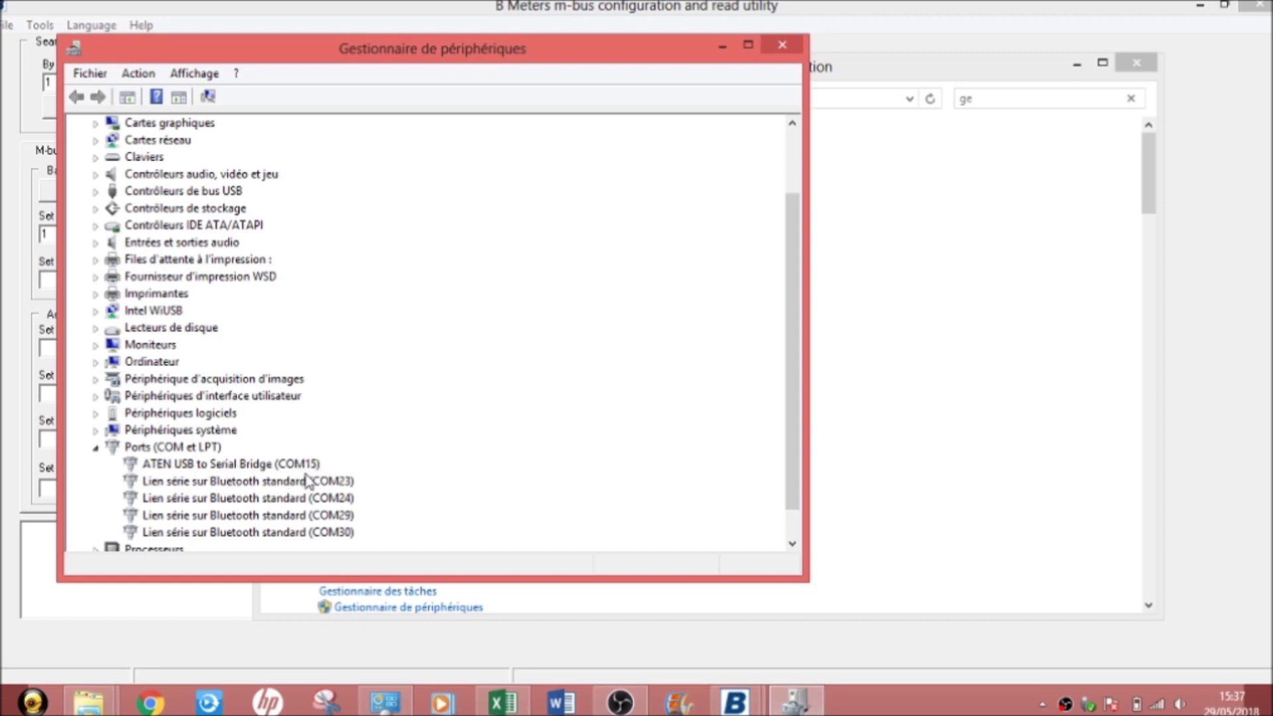
pyautogui.click(722, 46)
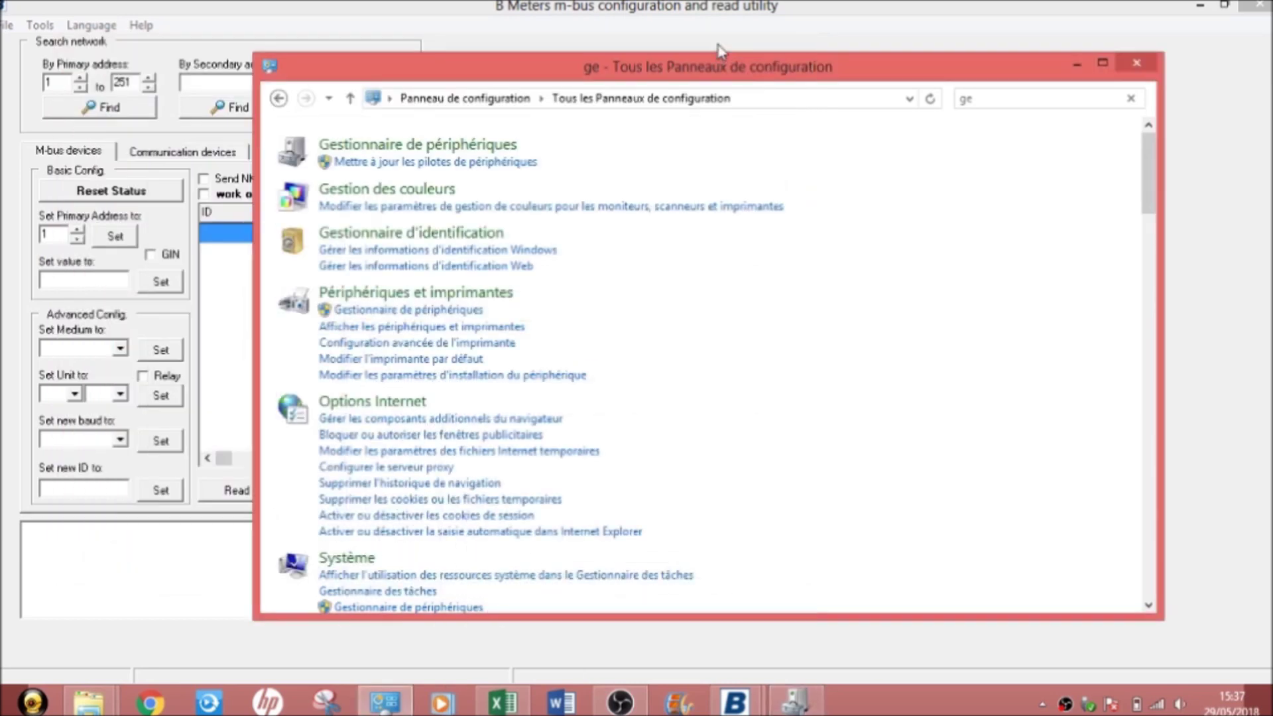
pyautogui.click(725, 12)
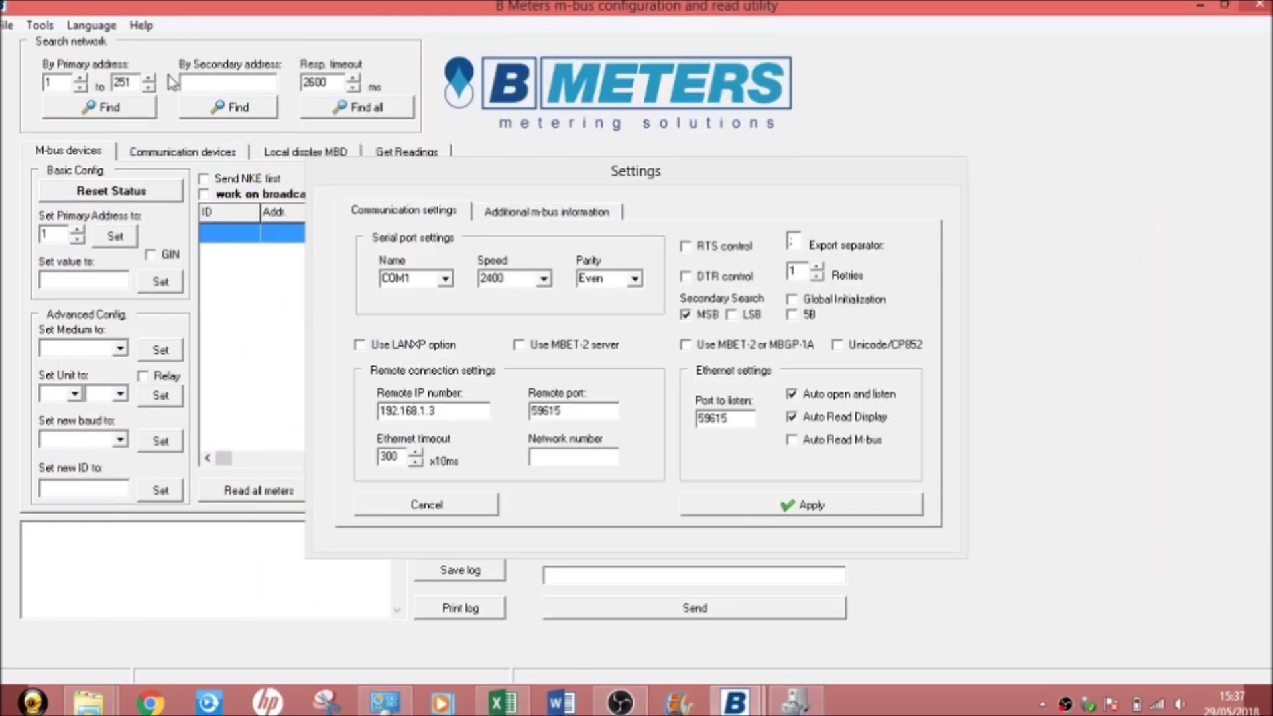
# - Set the serial port name to COM15 in the communication settings and apply the change
pyautogui.click(40, 25)
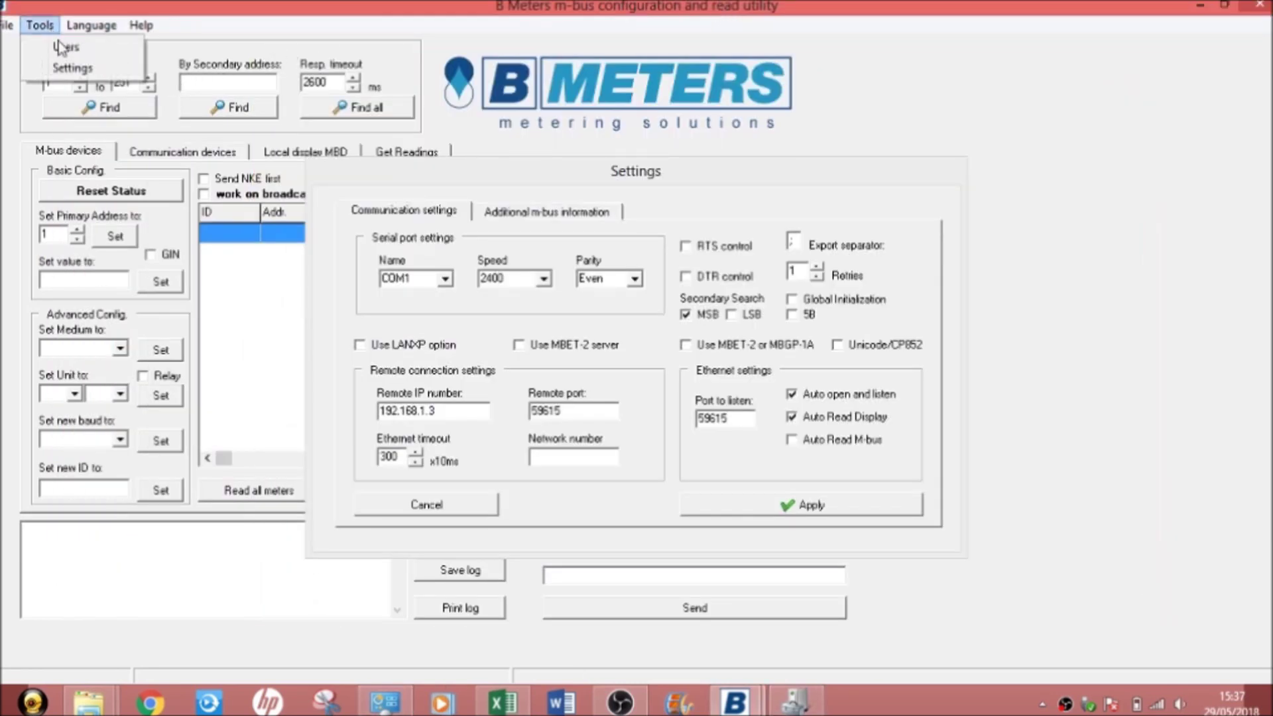
pyautogui.click(93, 70)
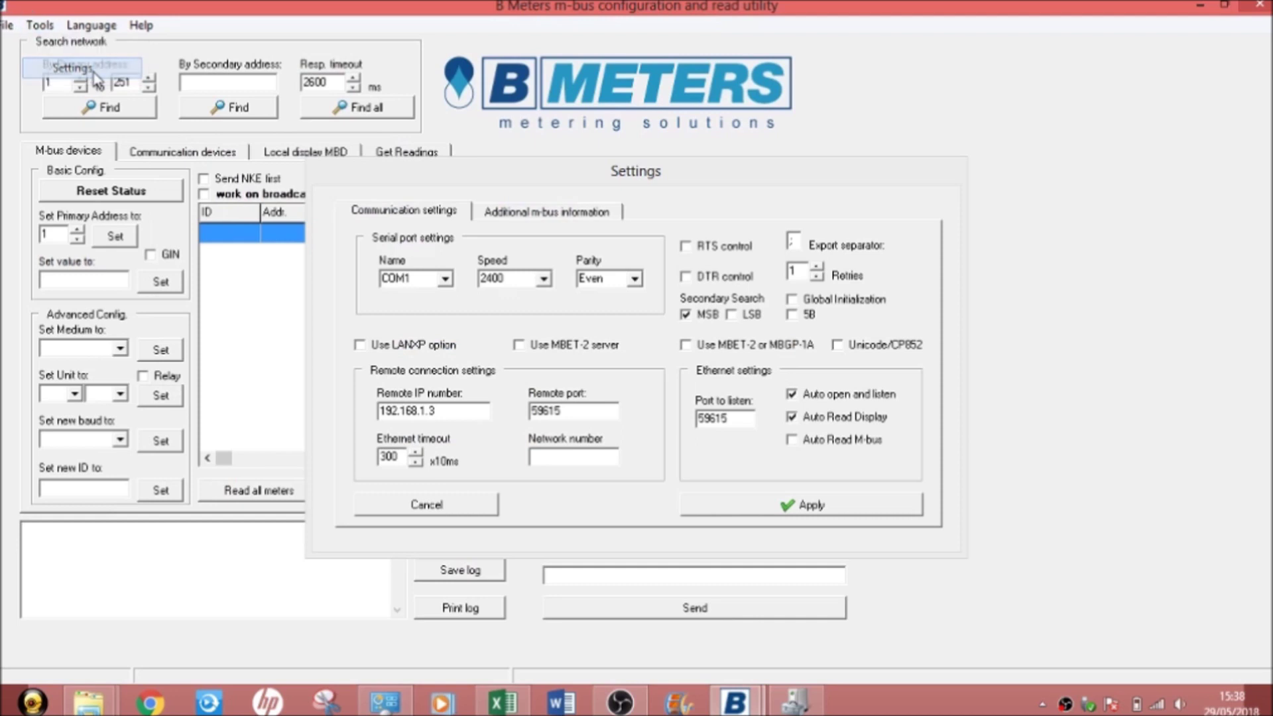
pyautogui.click(446, 279)
pyautogui.moveTo(450, 324); pyautogui.dragTo(450, 339)
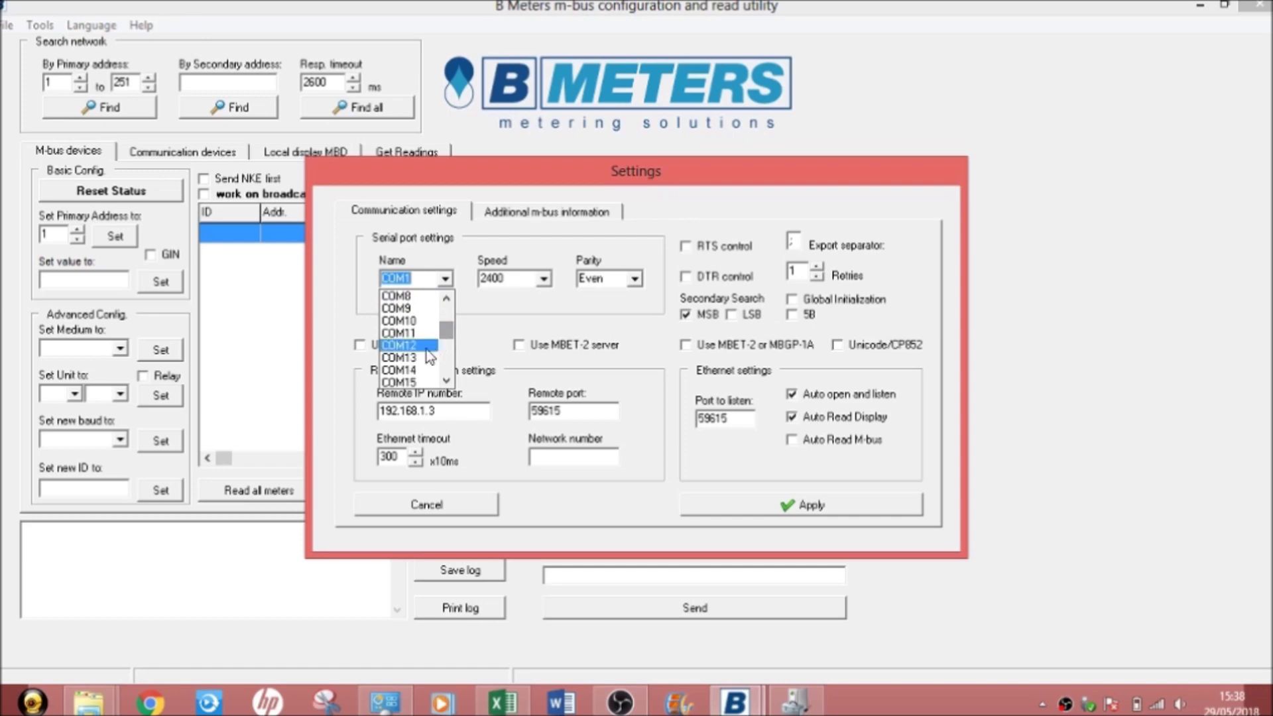
pyautogui.click(410, 383)
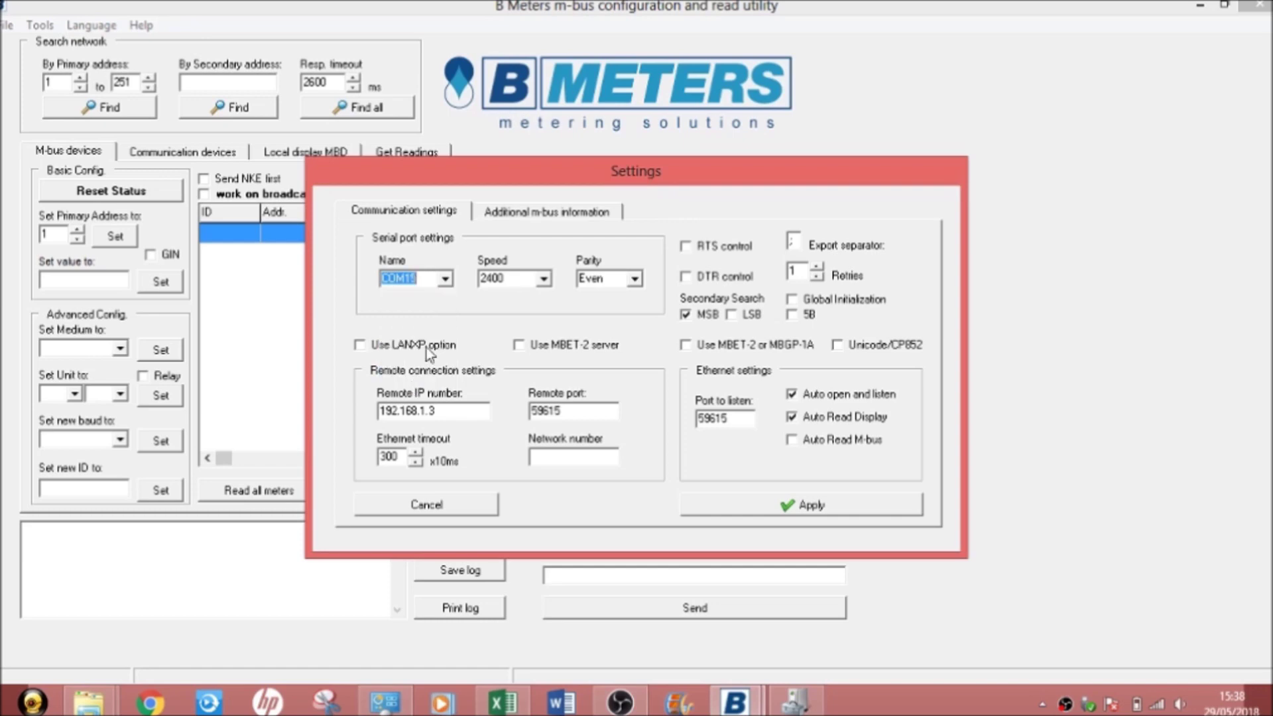
pyautogui.click(726, 510)
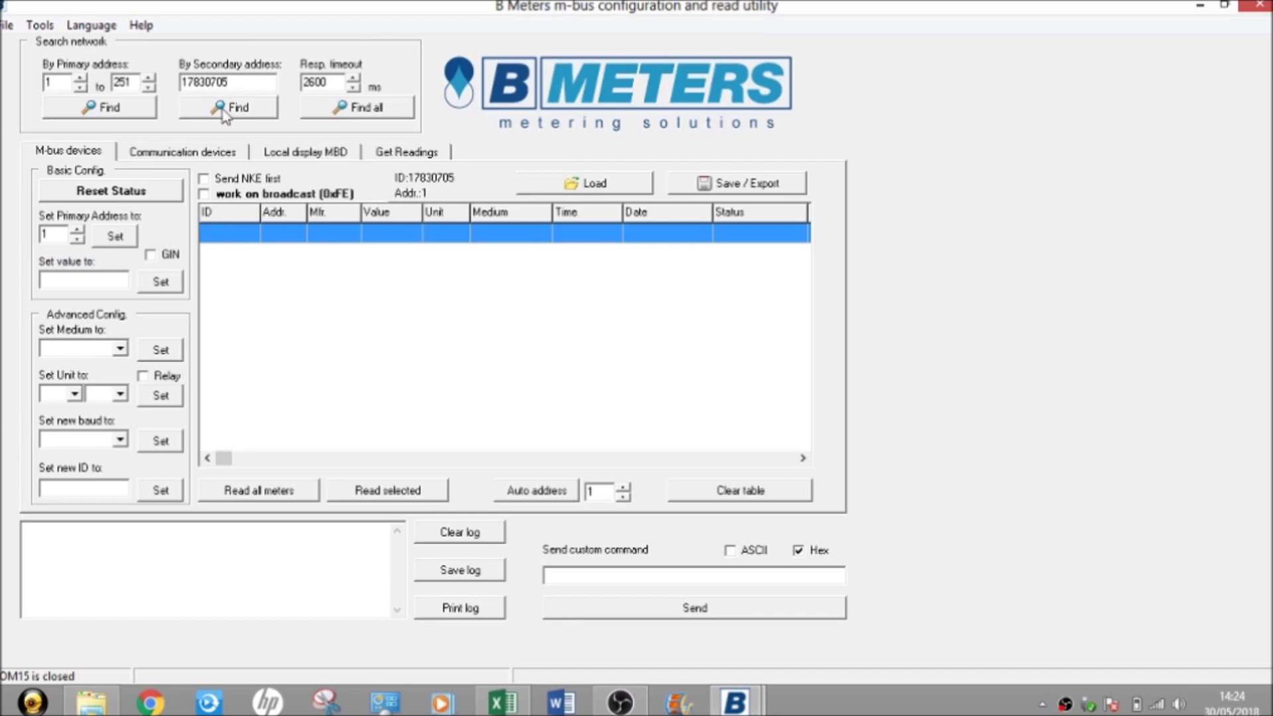
# - Search the network for the meter with secondary address 17830705
pyautogui.click(225, 108)
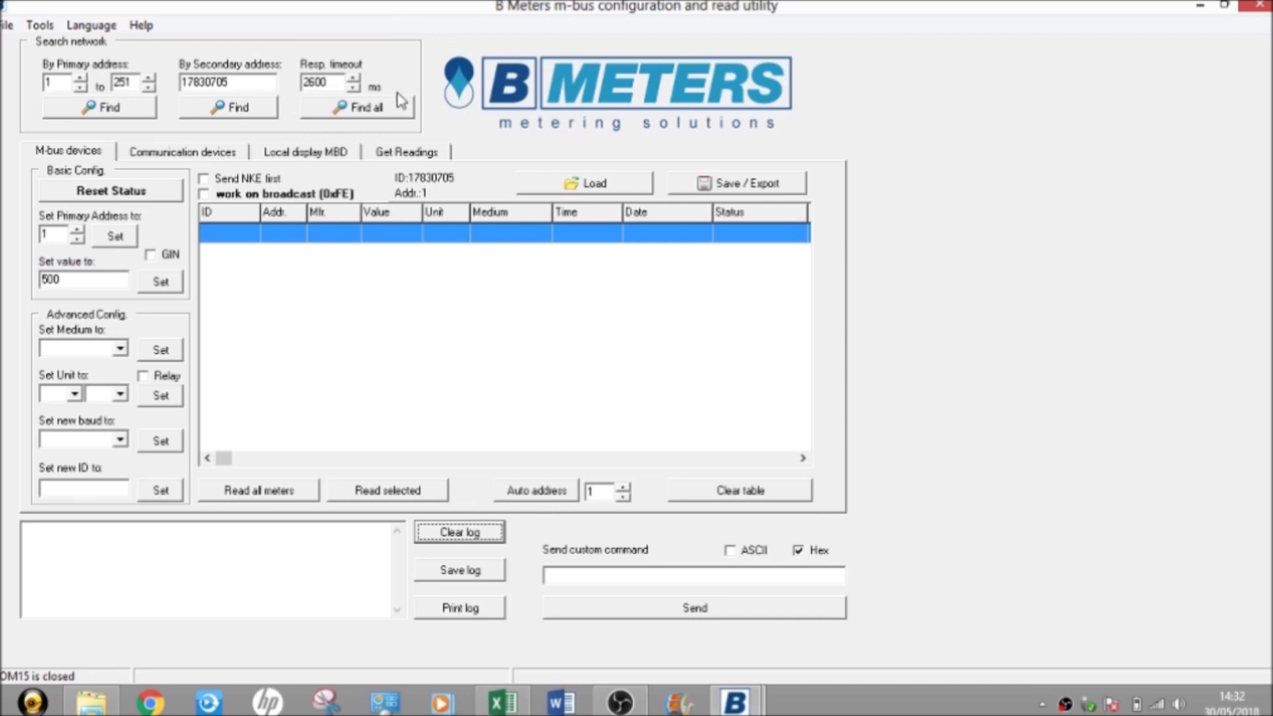
# - Try out different response timeout values for the network search
pyautogui.click(353, 88)
pyautogui.click(352, 88)
pyautogui.click(335, 85)
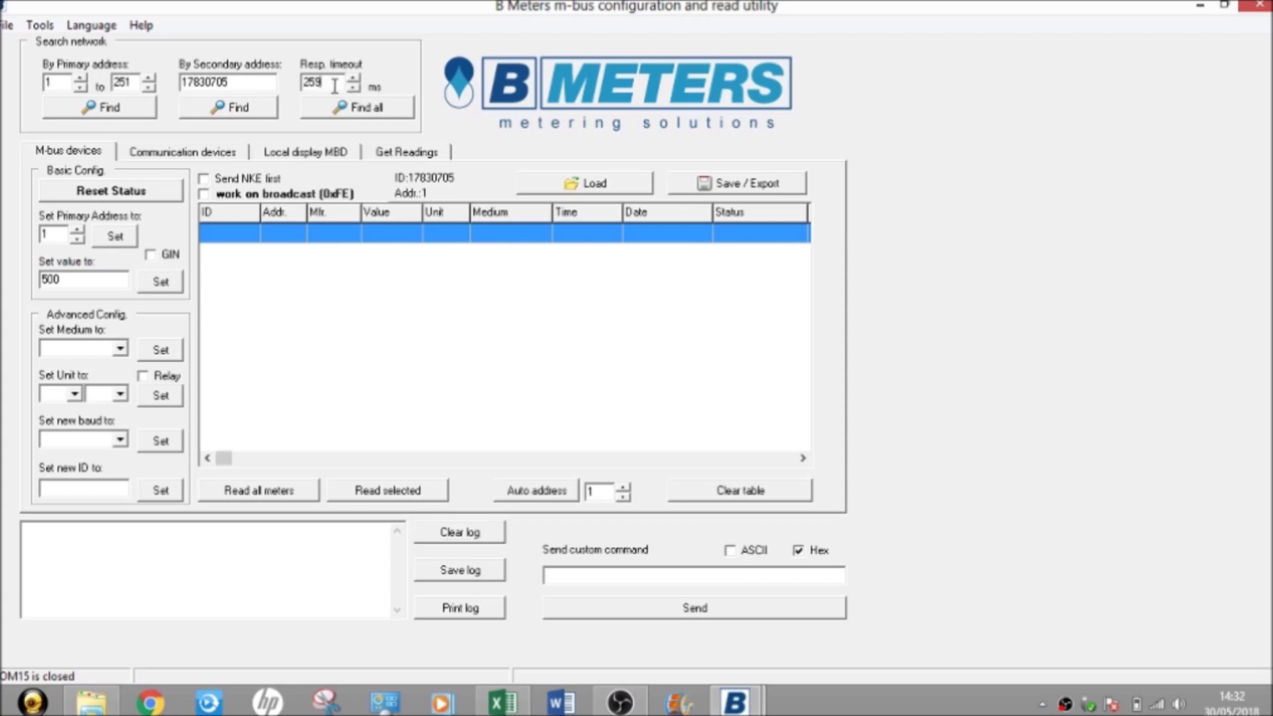
pyautogui.write('15')
pyautogui.write('2')
# - Find all M-bus devices on the network, clearing the existing table first, and stop the secondary address scan once the meters are listed
pyautogui.click(366, 113)
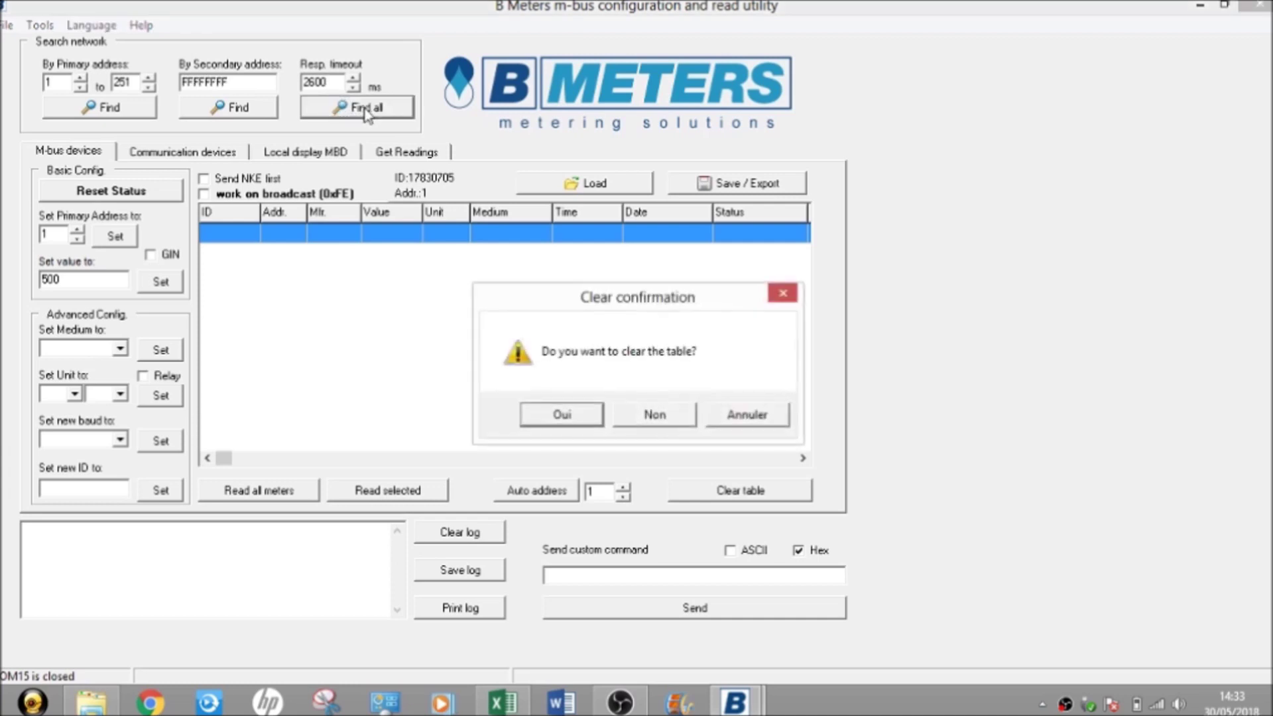
pyautogui.click(569, 418)
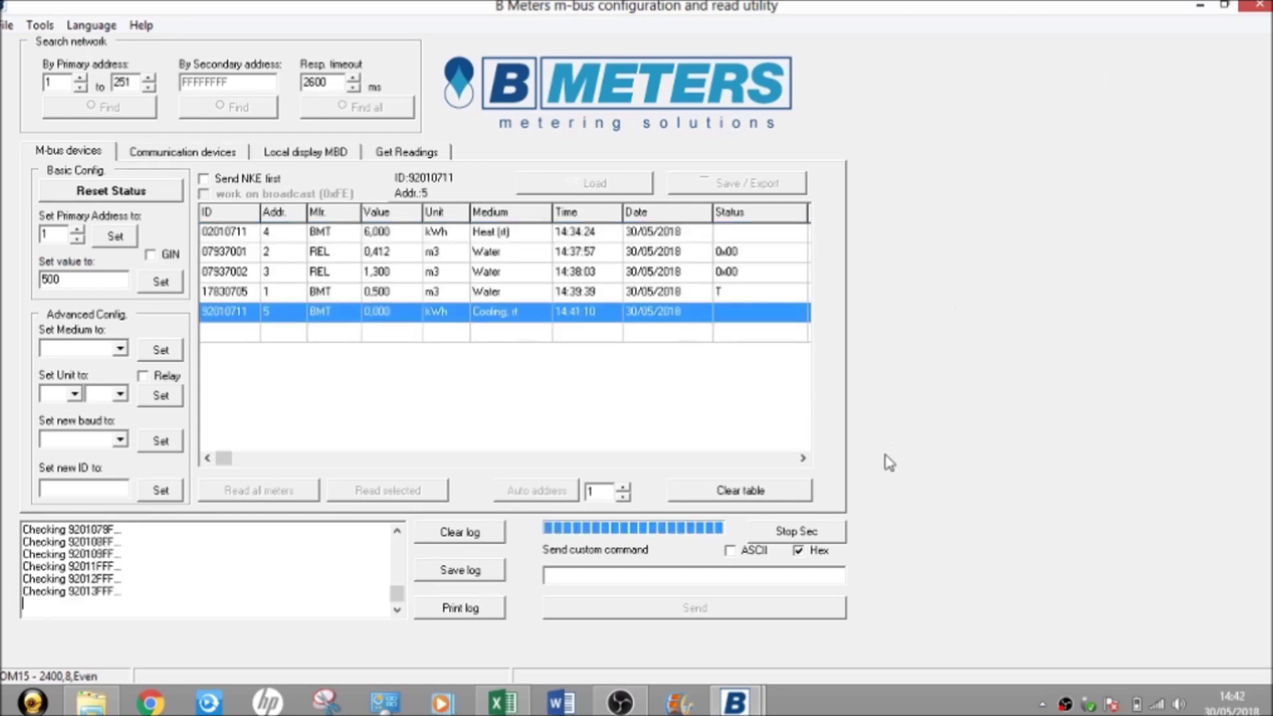
pyautogui.click(805, 536)
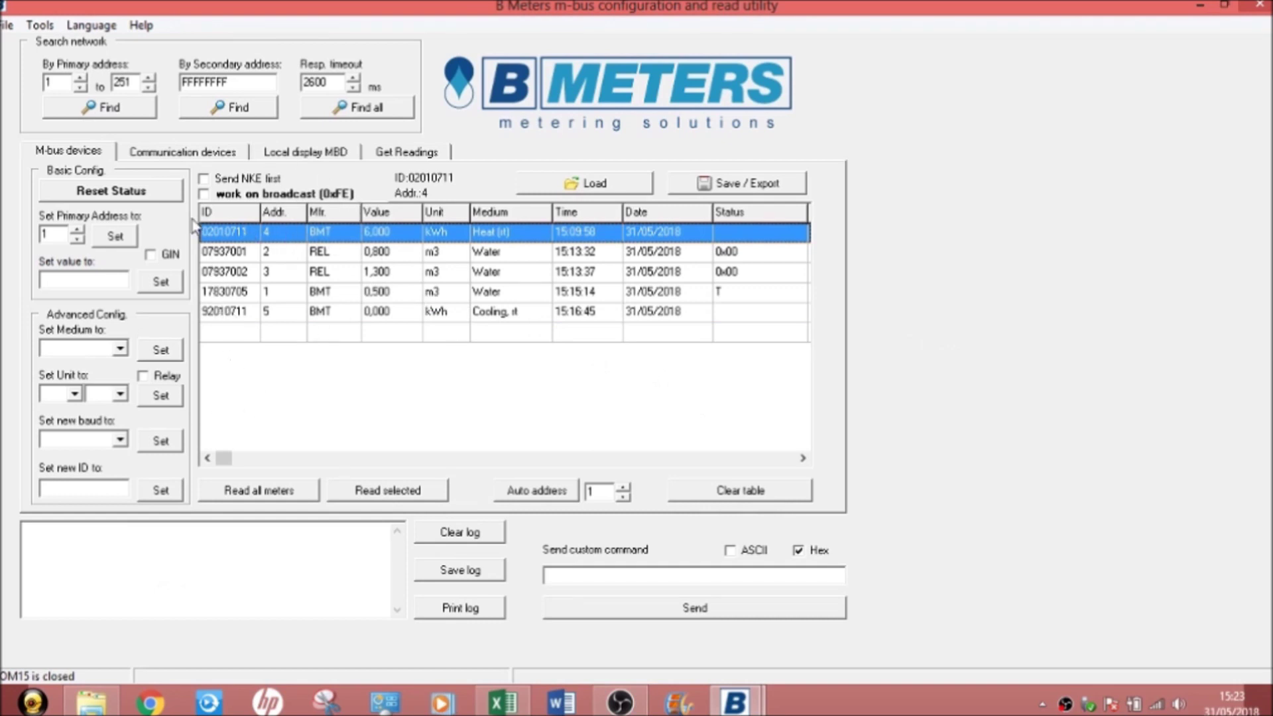
# - Select meter 07937001 in the device table, and enter 2 as its primary address and 900 as its value
pyautogui.click(307, 253)
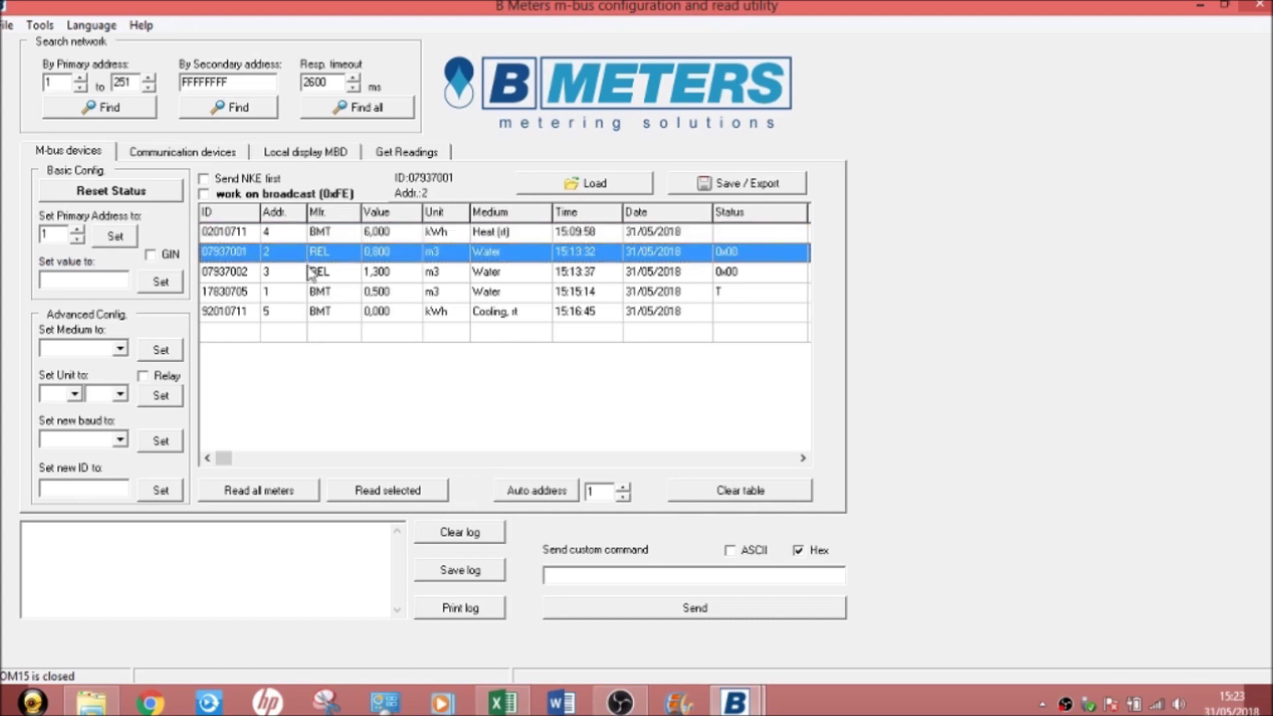
pyautogui.click(308, 273)
pyautogui.click(307, 291)
pyautogui.click(307, 273)
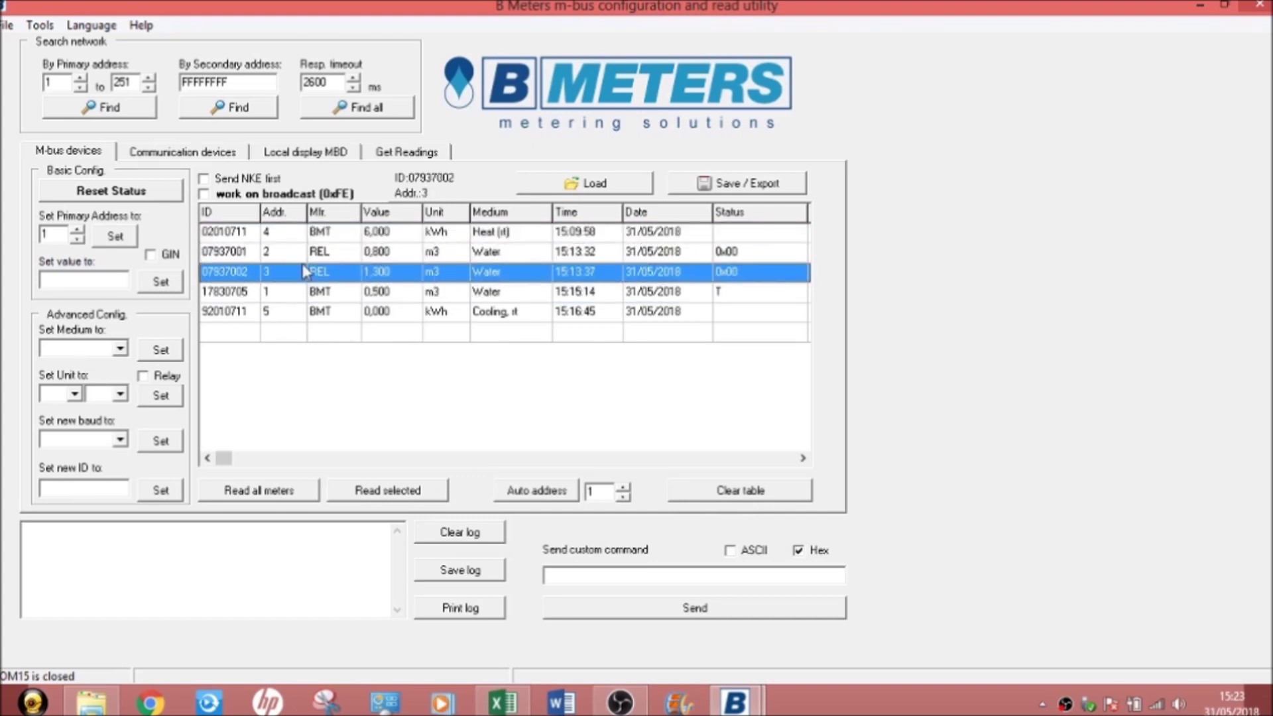
pyautogui.click(304, 254)
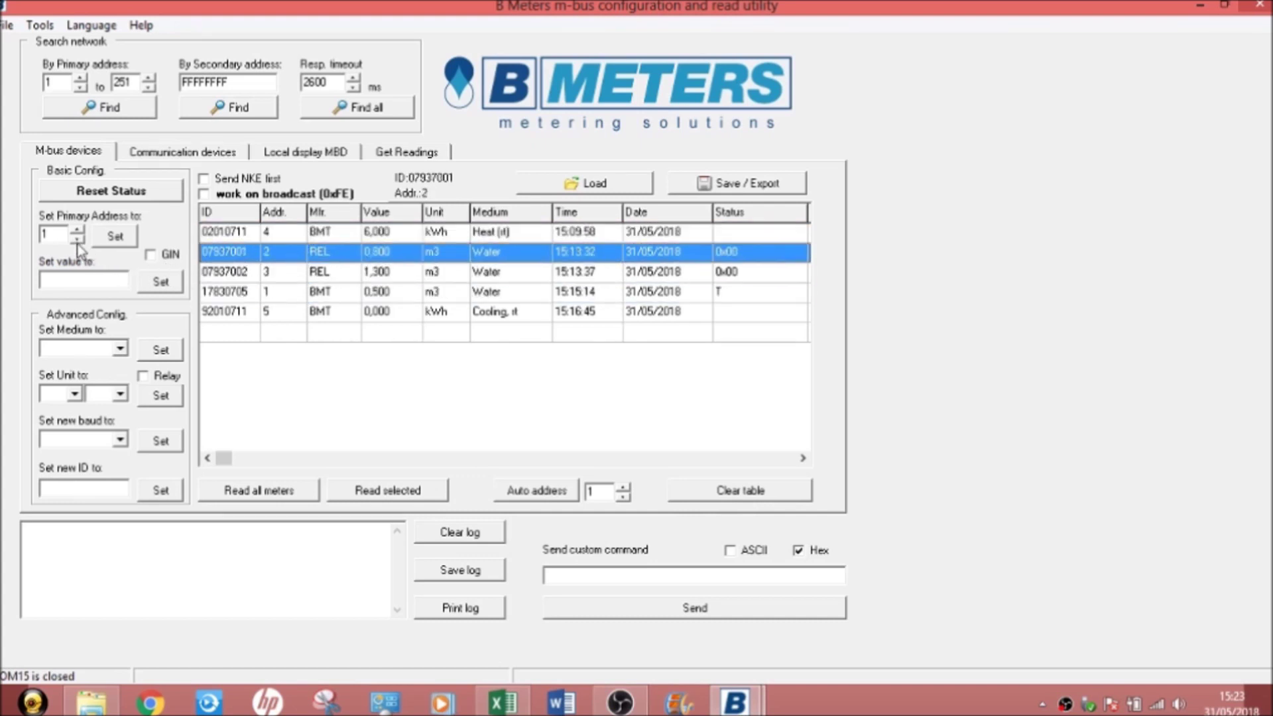
pyautogui.click(61, 235)
pyautogui.write('9')
pyautogui.click(61, 277)
pyautogui.write('890')
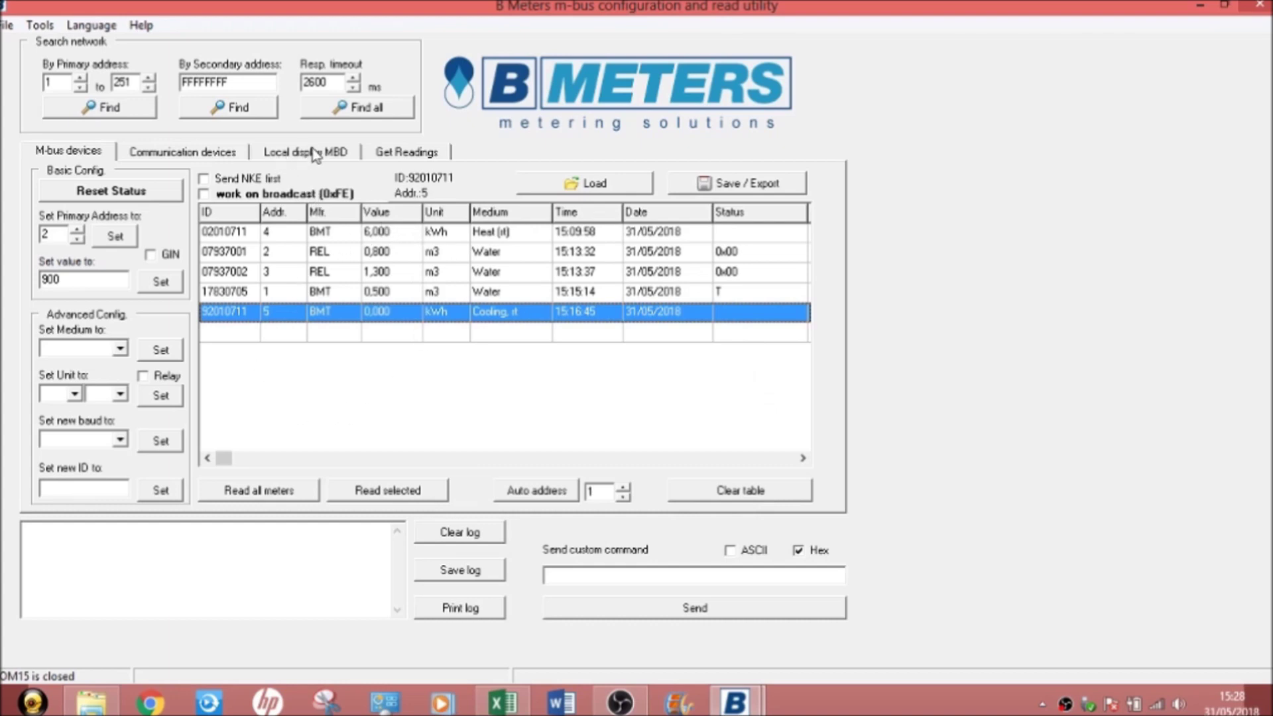
# - Set the date and time of the local MBD display, and load the meter data from the M-bus devices into its table
pyautogui.click(332, 154)
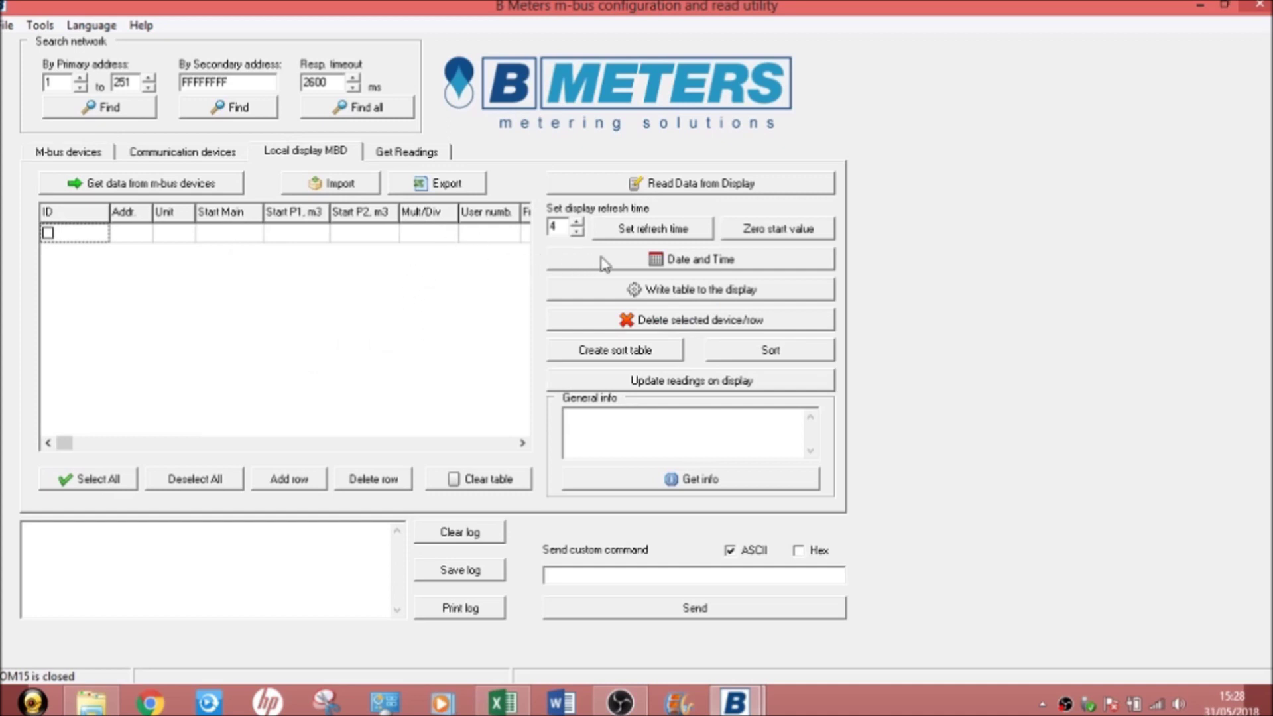
pyautogui.click(663, 265)
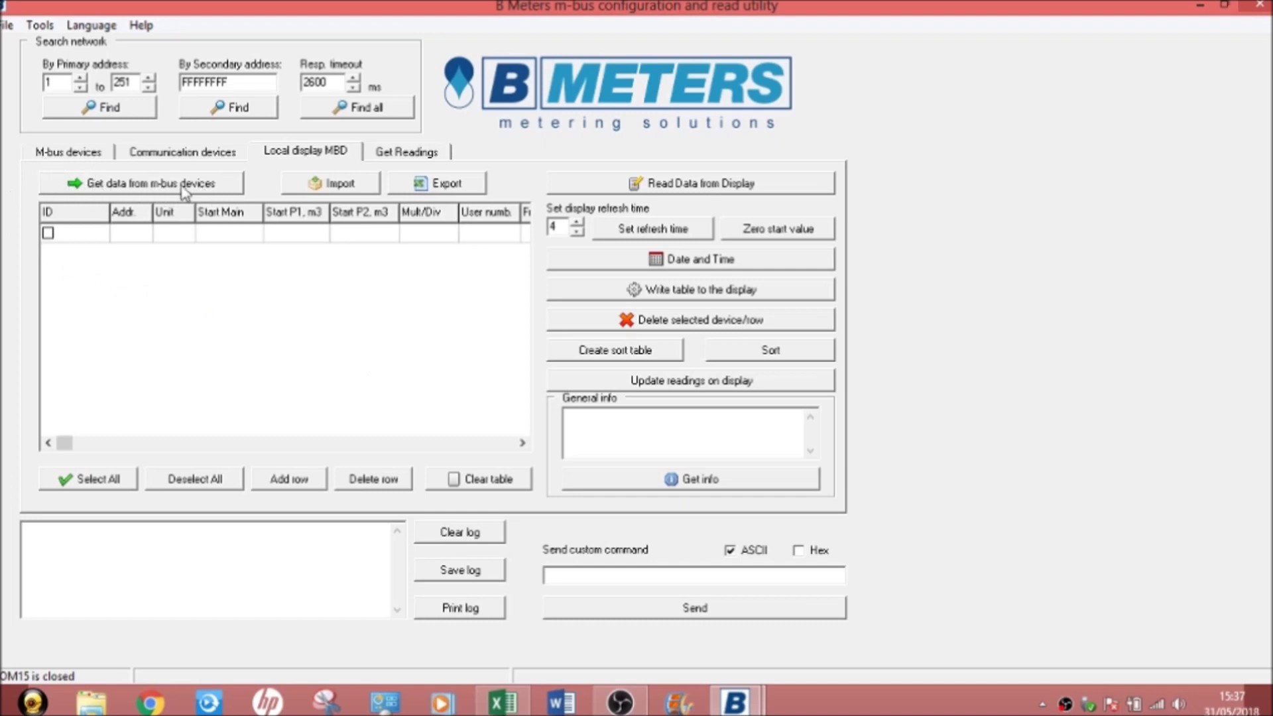
pyautogui.click(152, 188)
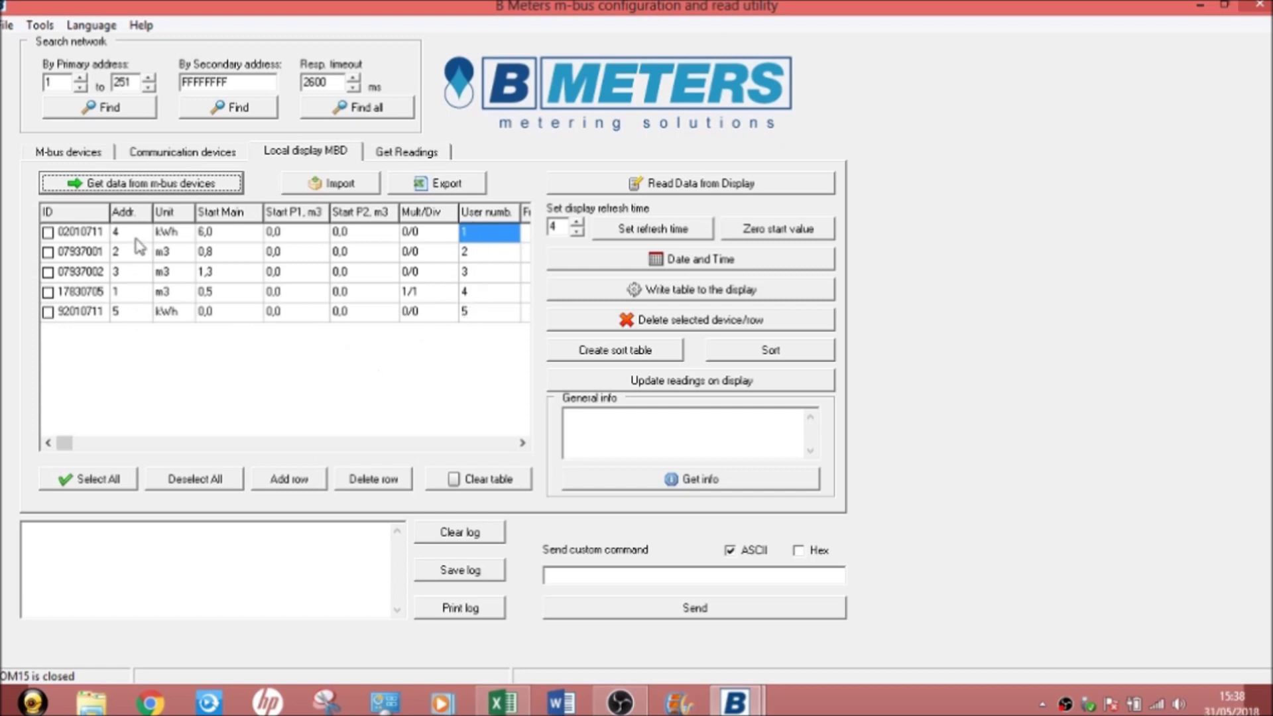
# - Set the user number of meter 17830705 to 1 and that of meter 02010711 to 4 in the display table
pyautogui.click(471, 291)
pyautogui.click(472, 291)
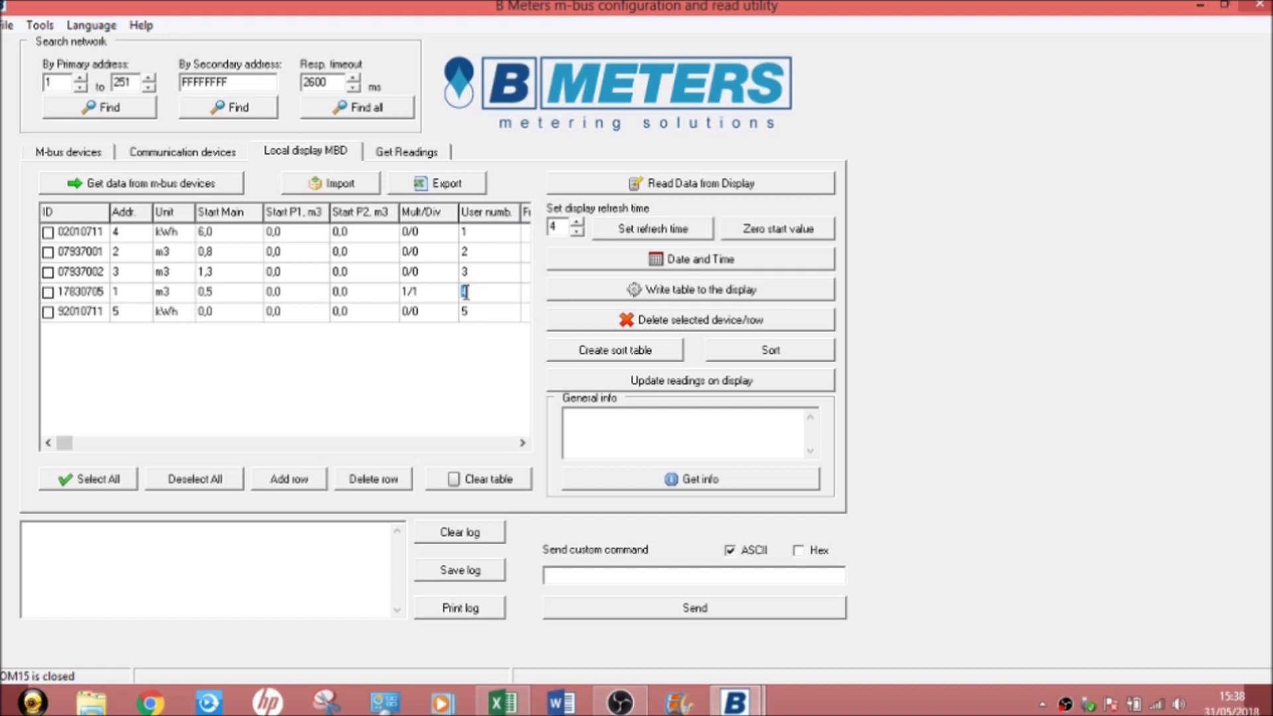
pyautogui.press('Return')
pyautogui.doubleClick(471, 231)
pyautogui.click(478, 274)
# - Examine the free text column of the display table and its entry cells for the meters
pyautogui.click(522, 442)
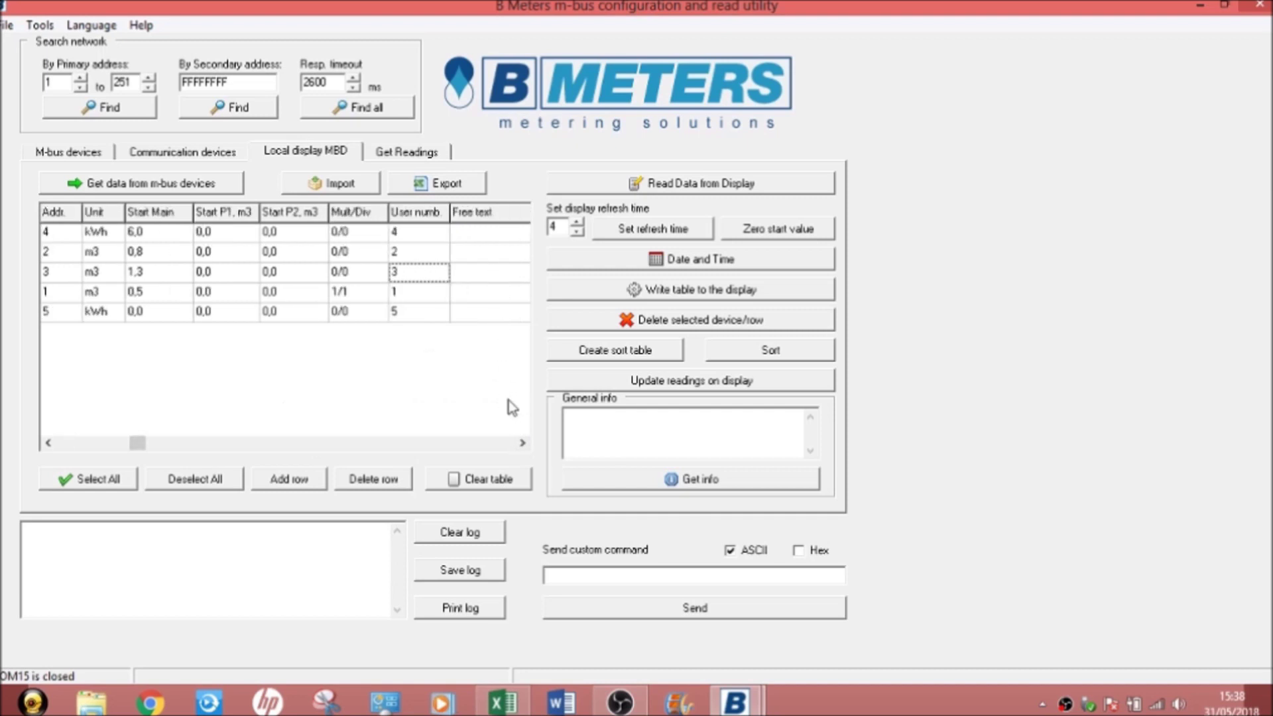
pyautogui.click(522, 443)
pyautogui.click(522, 443)
pyautogui.click(522, 443)
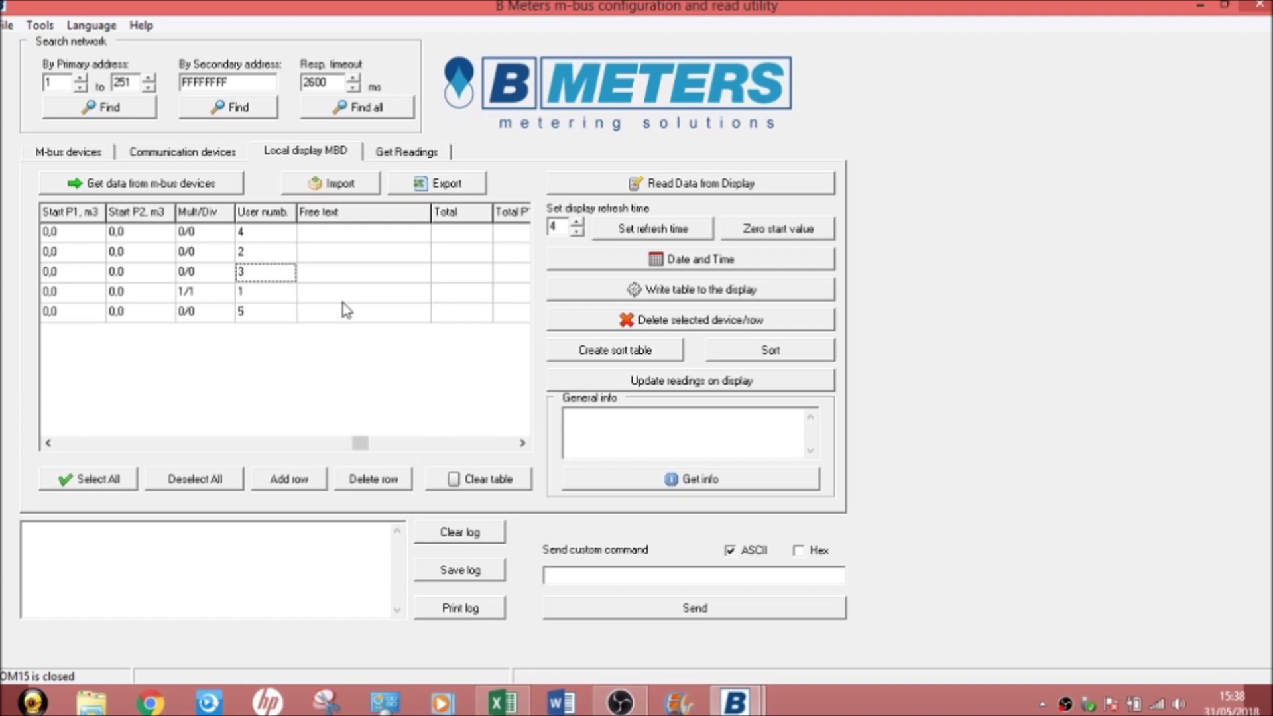
pyautogui.click(339, 252)
pyautogui.click(320, 231)
pyautogui.click(48, 442)
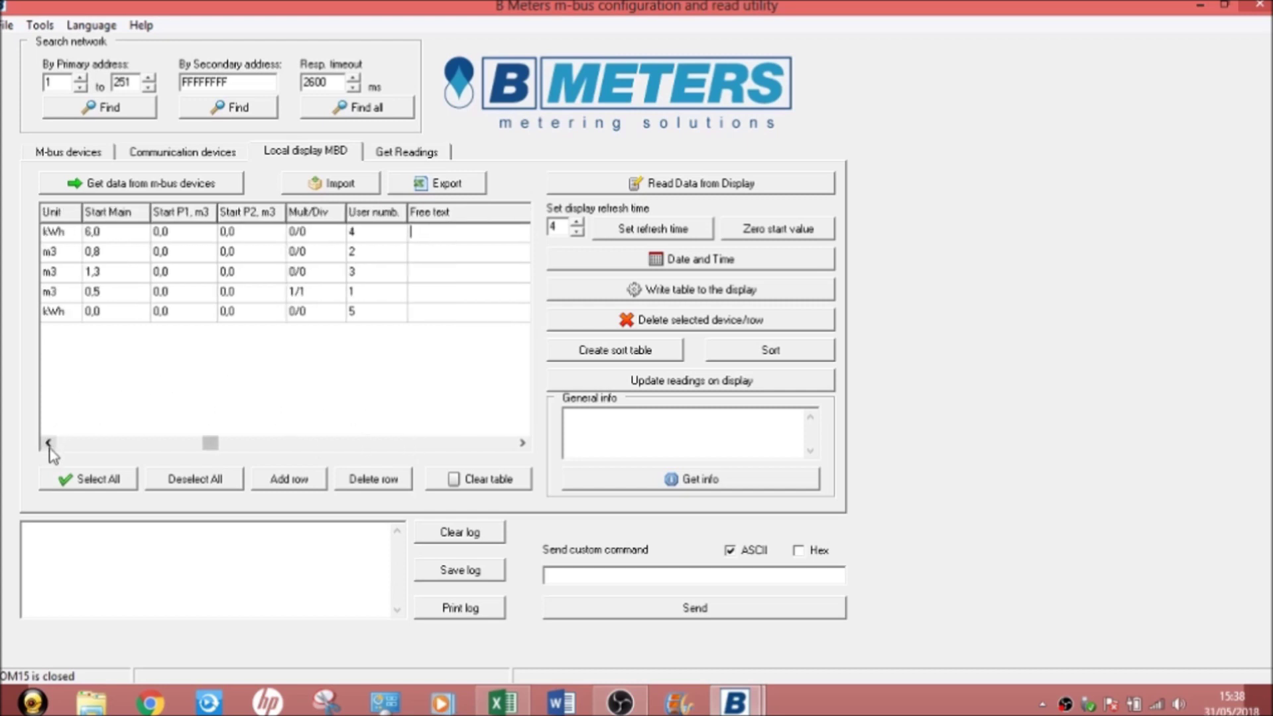
pyautogui.click(49, 445)
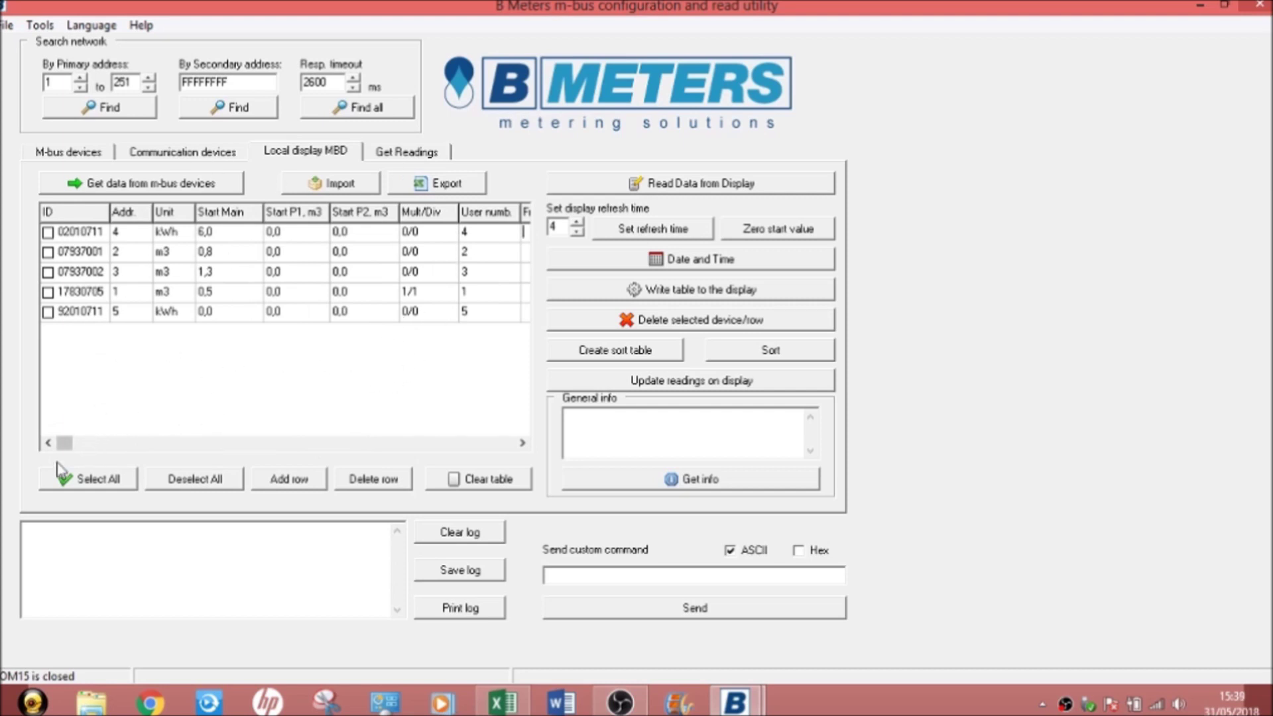
# - Select all meters in the table and write the table to the local display
pyautogui.click(114, 484)
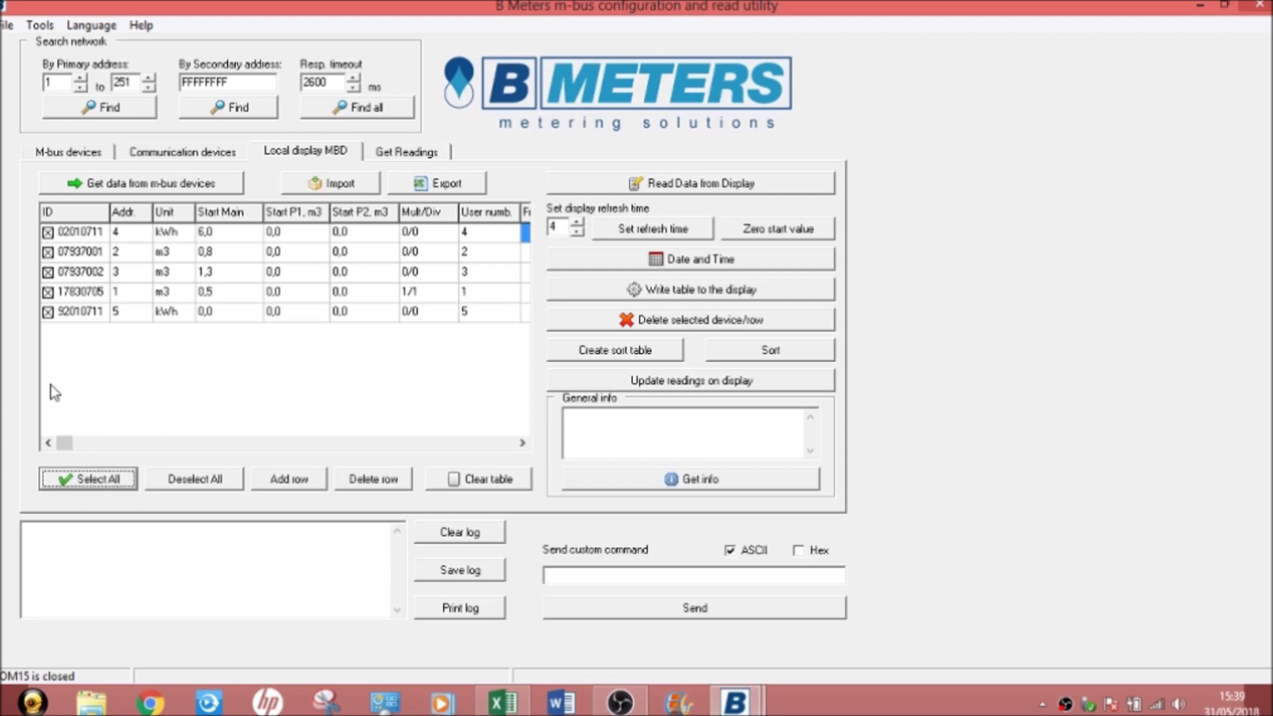
pyautogui.click(48, 312)
pyautogui.click(47, 313)
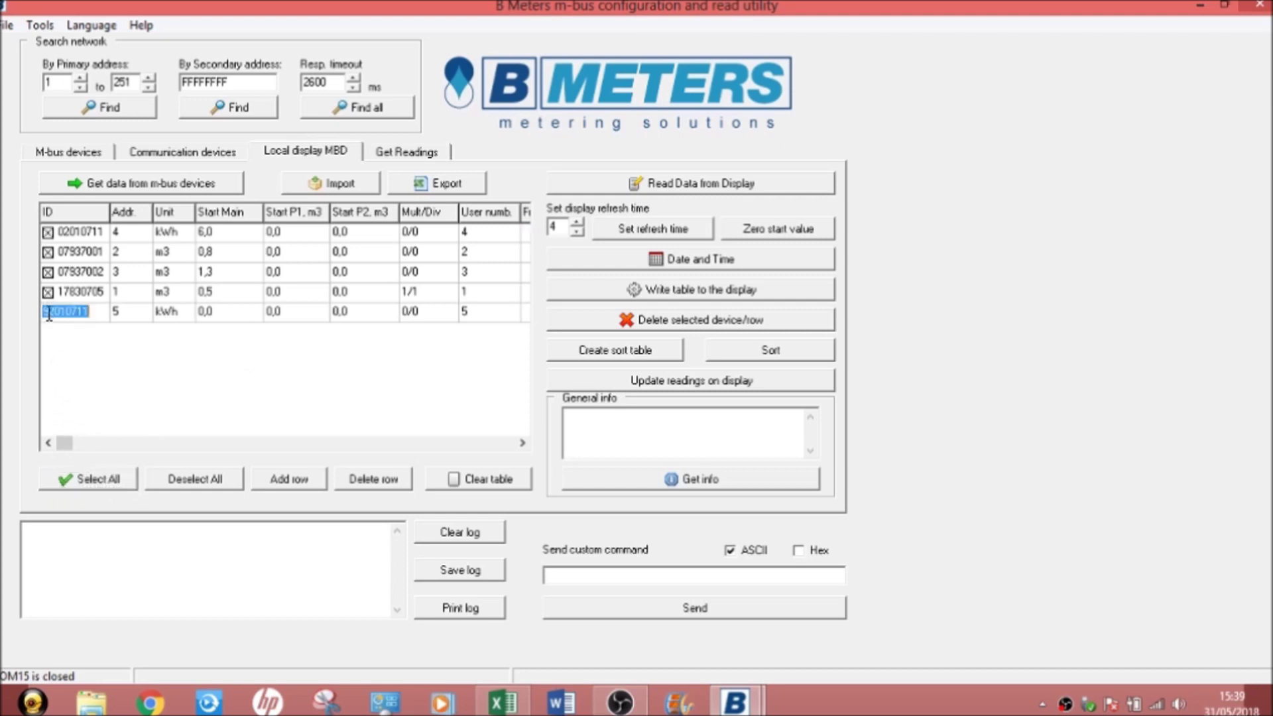
pyautogui.click(113, 315)
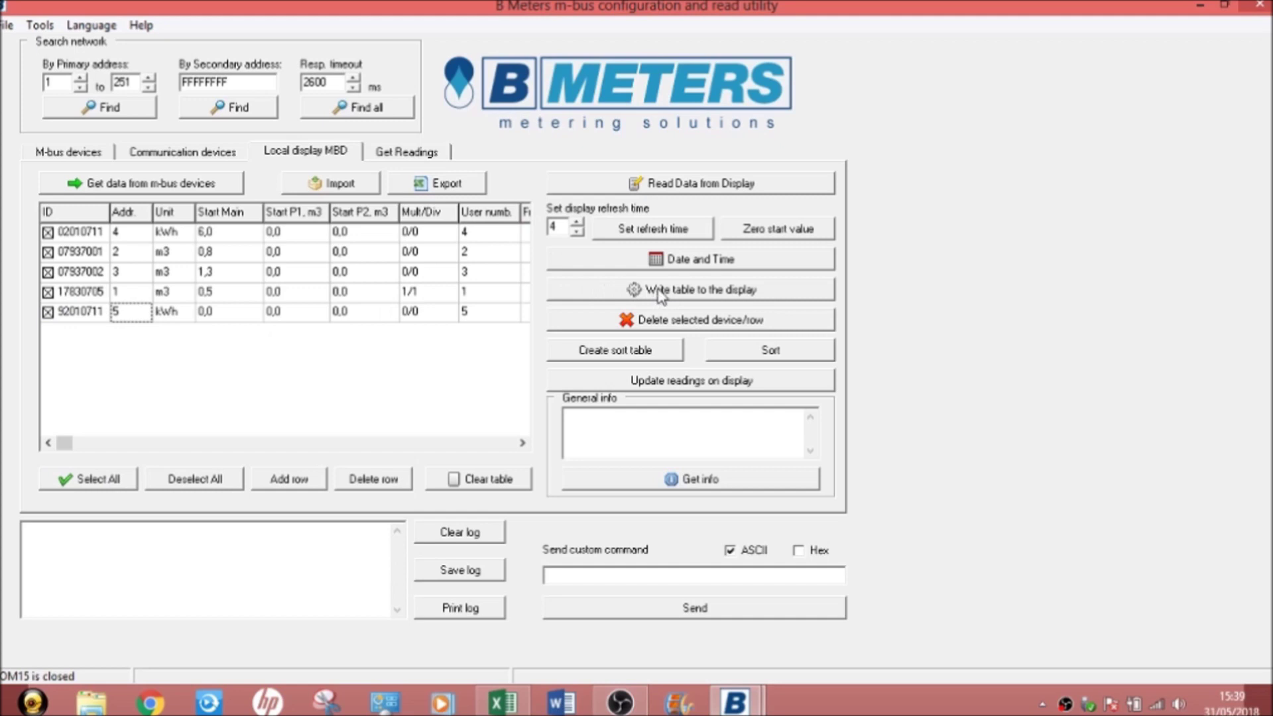
pyautogui.click(723, 291)
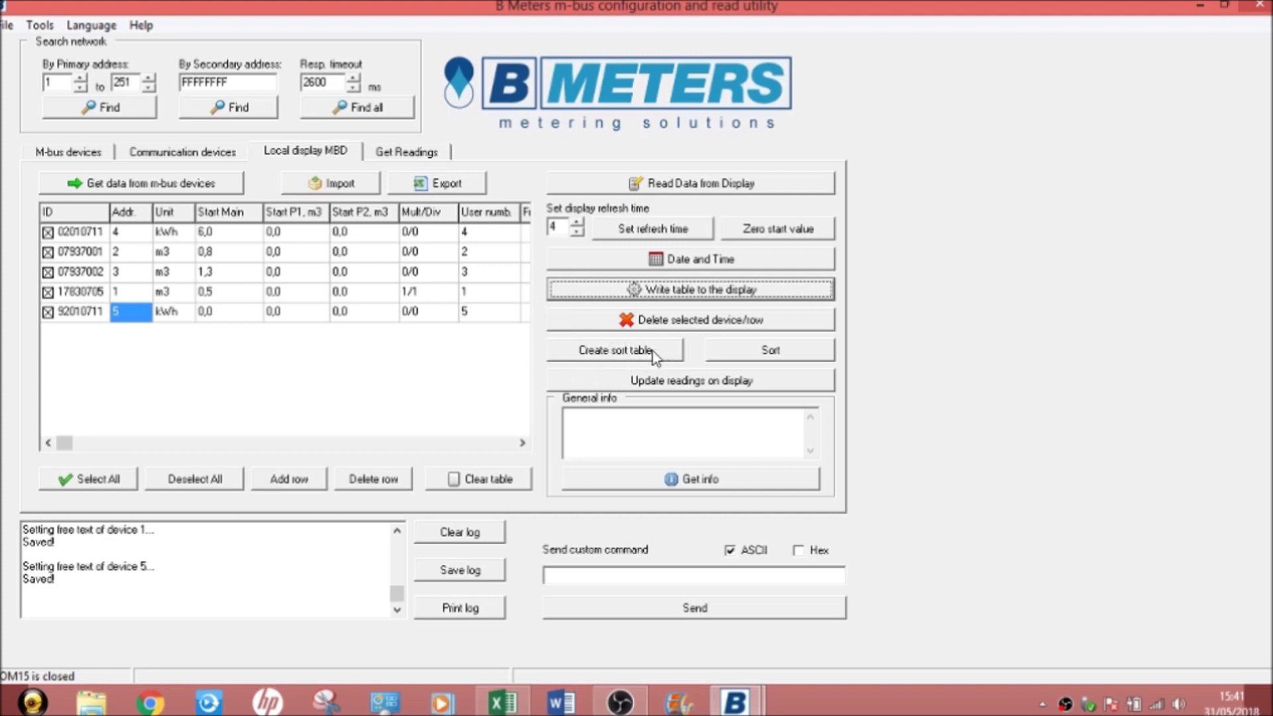
# - Create the sort table on the local display and sort its meters by user number
pyautogui.click(632, 356)
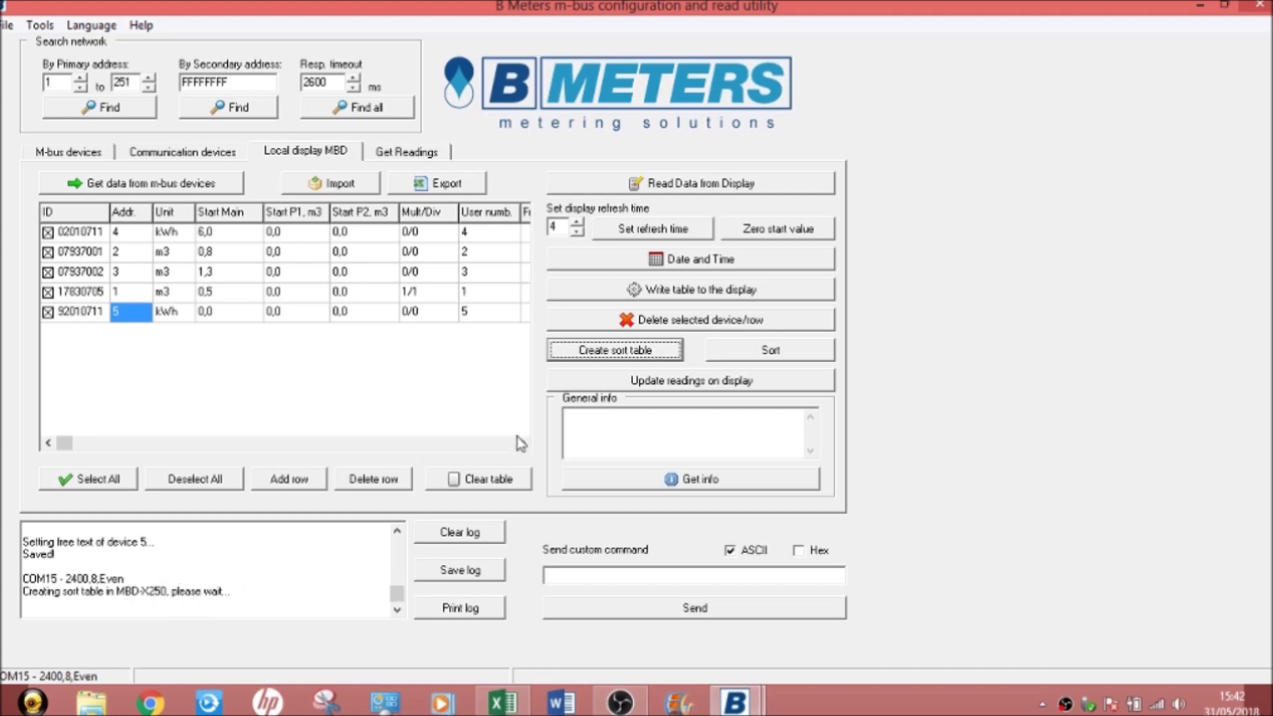
pyautogui.click(777, 352)
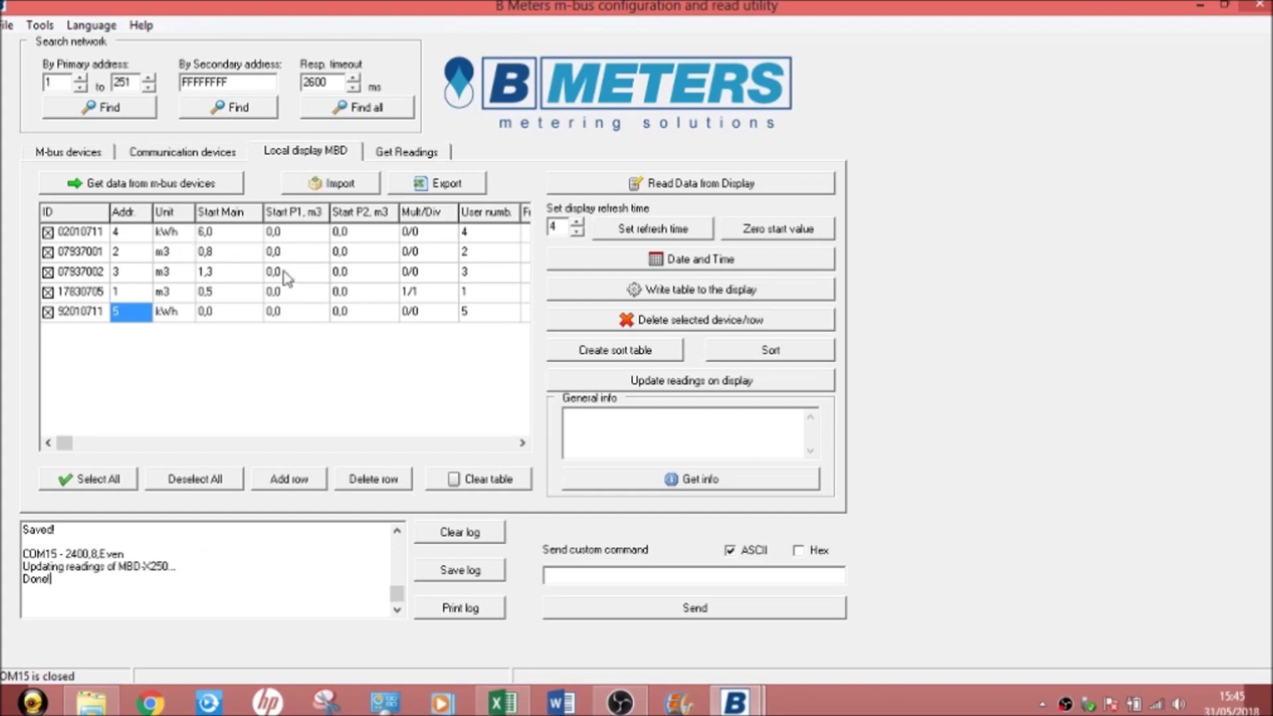
# - Update the readings on the local display with all five meters selected in the table
pyautogui.click(47, 252)
pyautogui.click(48, 232)
pyautogui.click(47, 292)
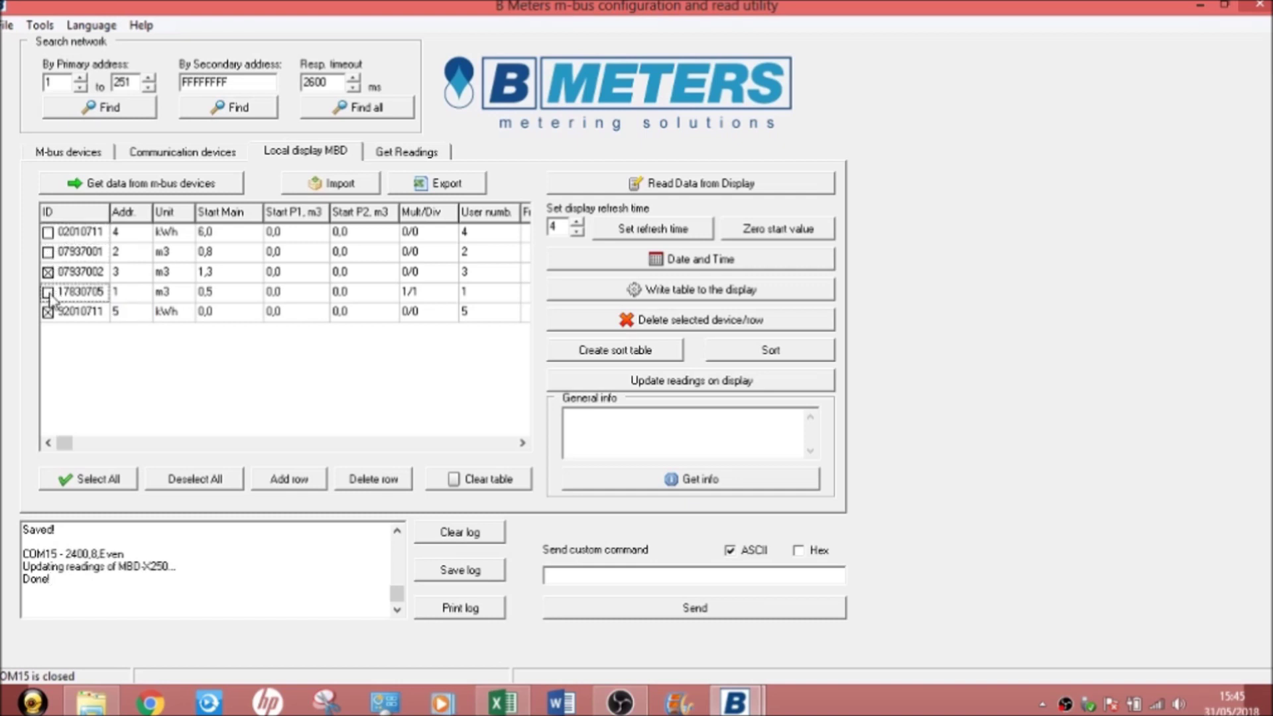
pyautogui.click(49, 311)
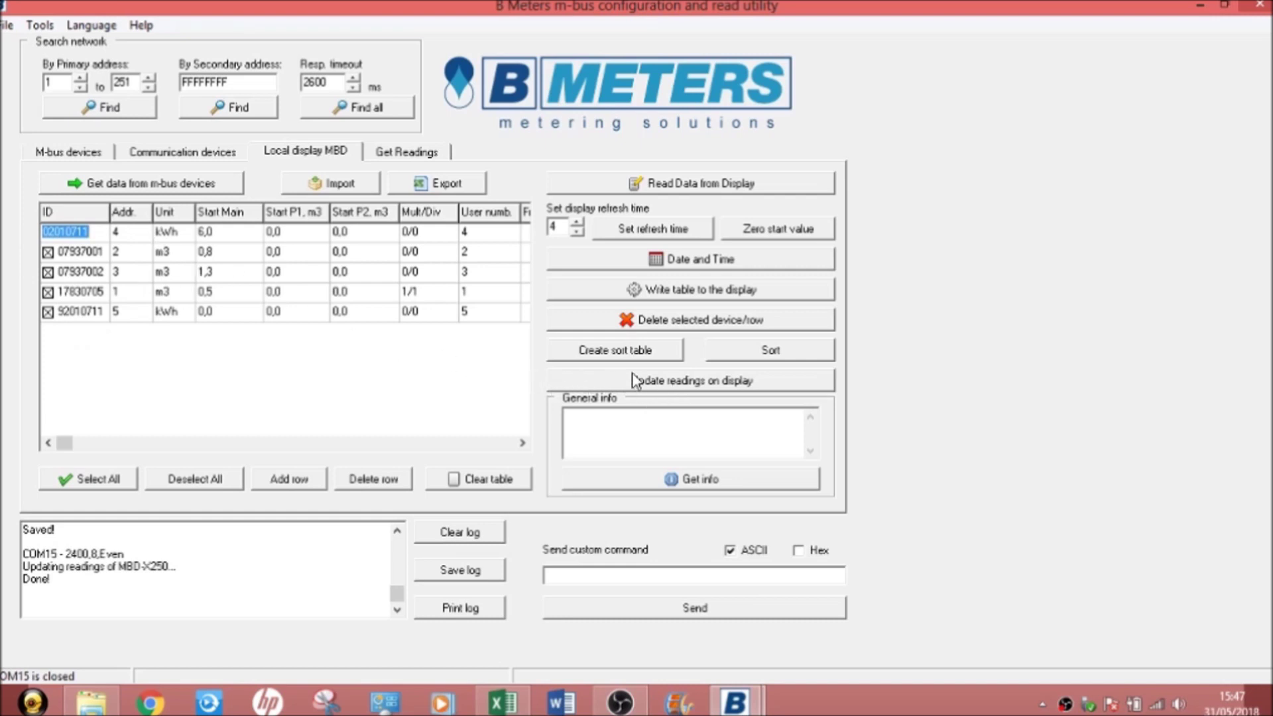
pyautogui.click(676, 382)
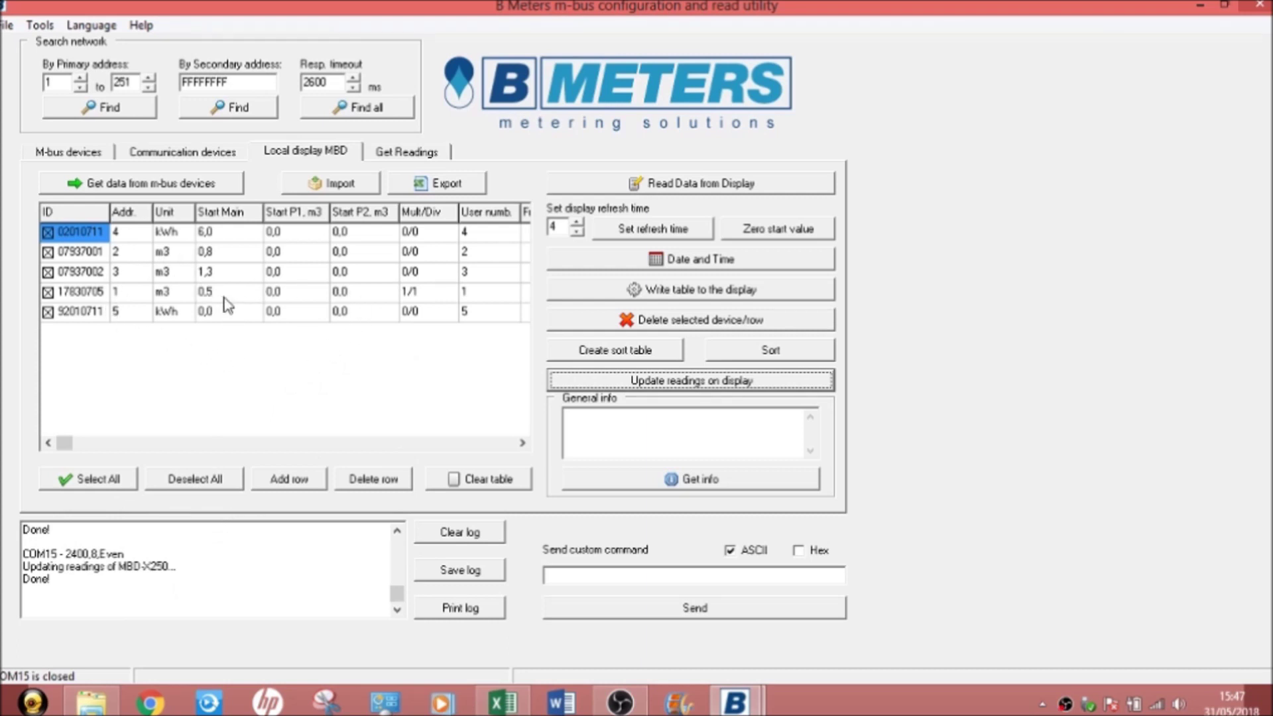
pyautogui.click(45, 251)
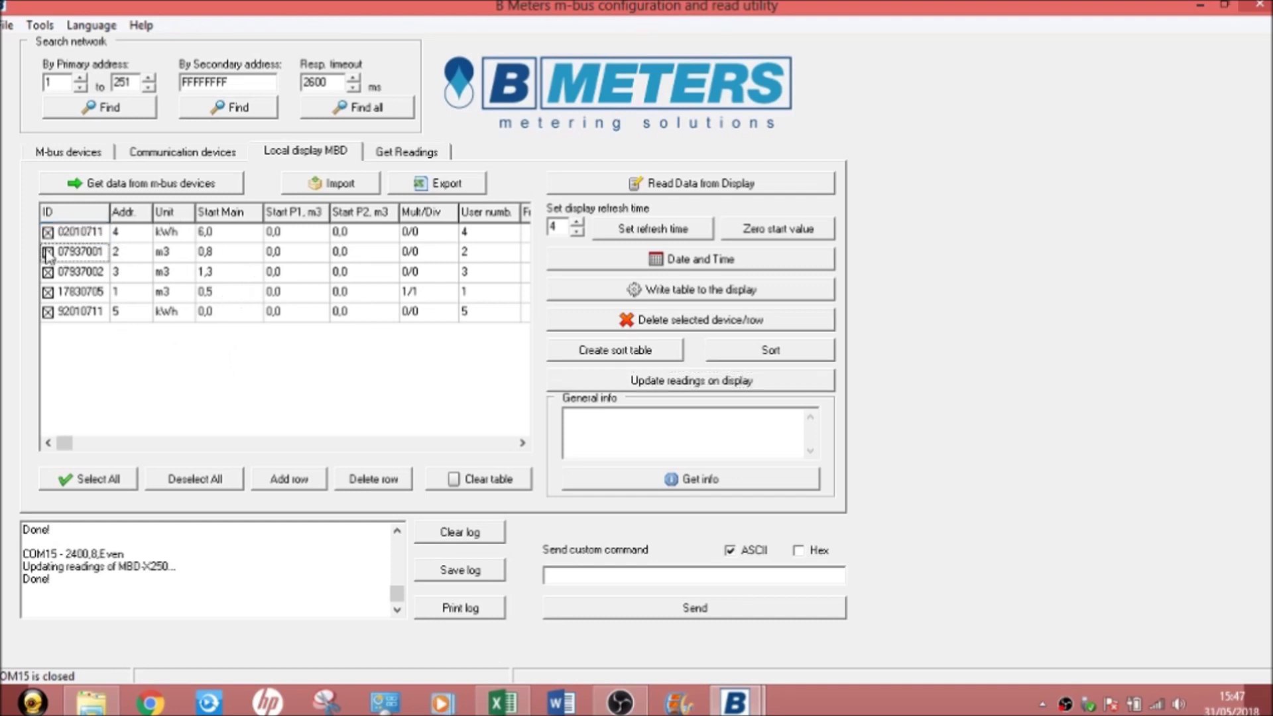
pyautogui.click(48, 272)
pyautogui.click(47, 291)
pyautogui.click(49, 312)
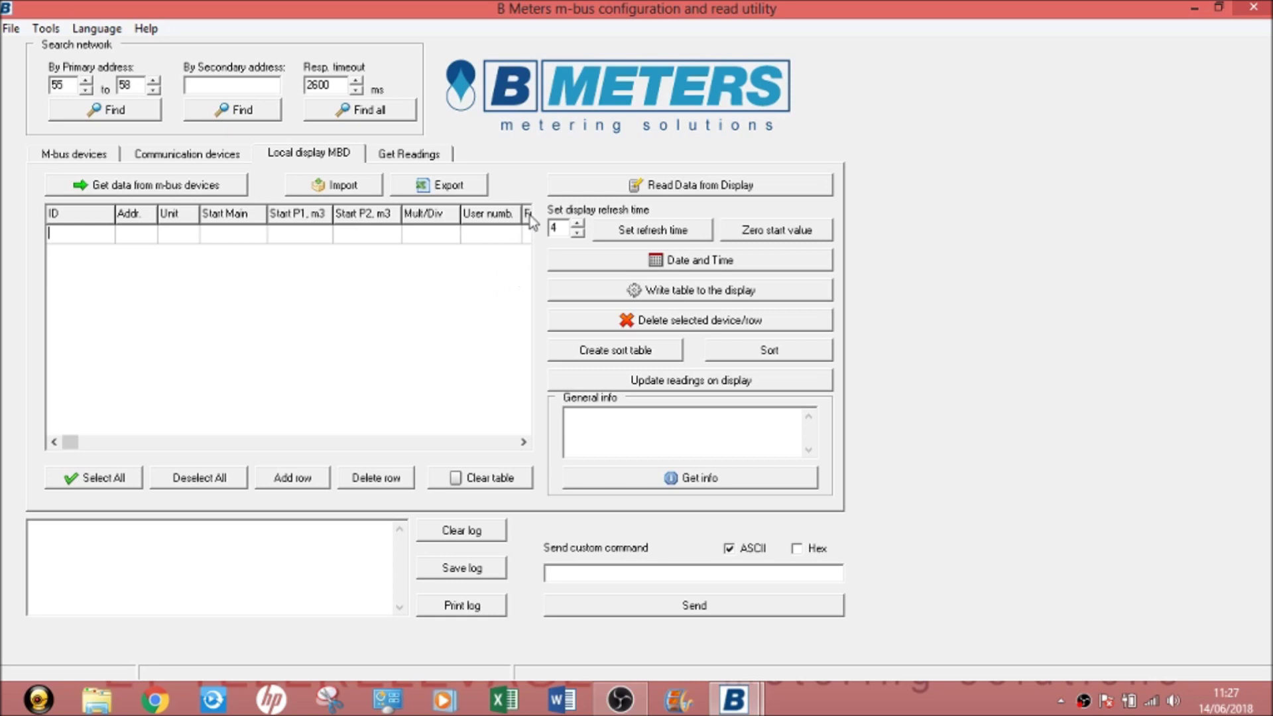
# - Read the stored meter data from the local display and delete the device with address 3 from it
pyautogui.click(706, 189)
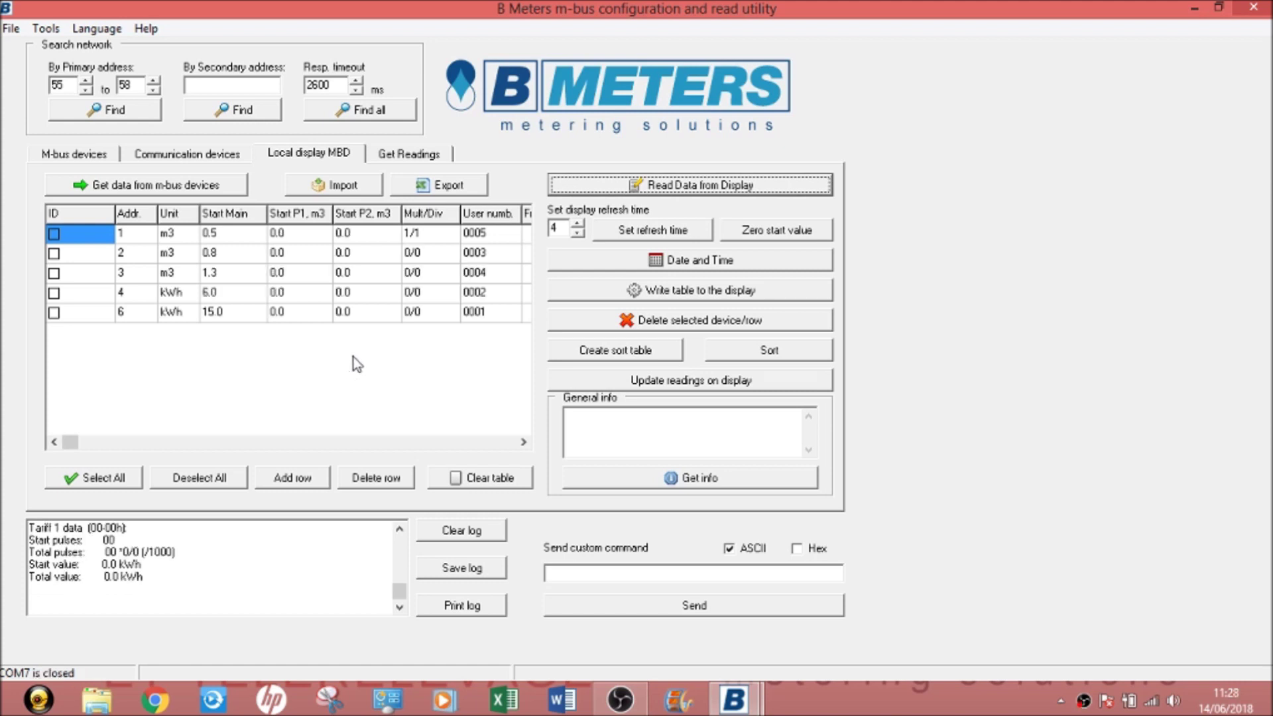
pyautogui.click(54, 273)
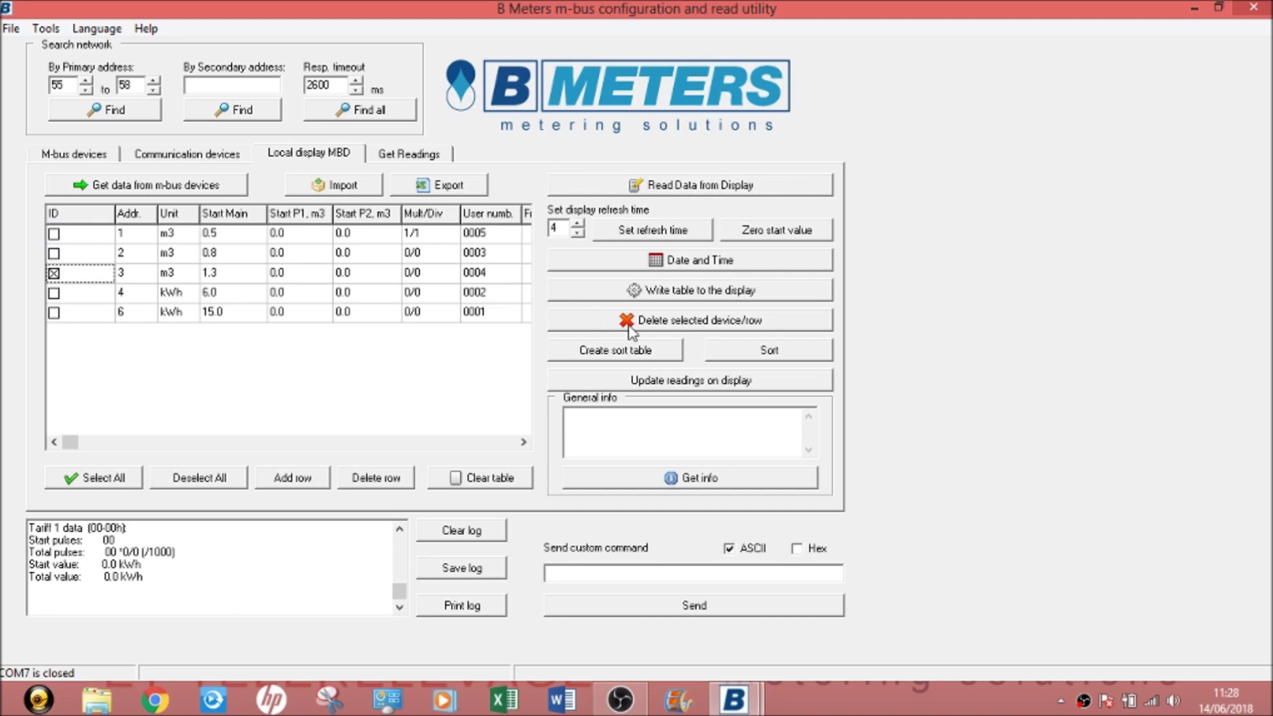
pyautogui.click(692, 320)
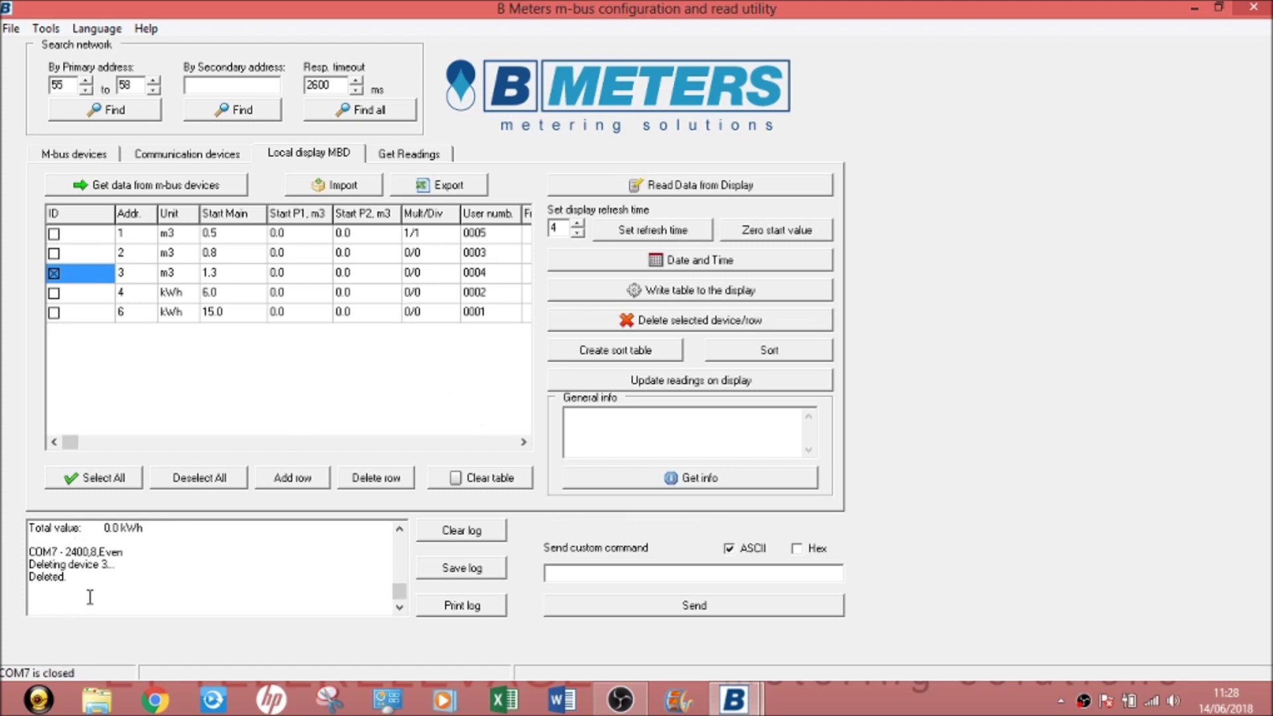
pyautogui.moveTo(29, 574); pyautogui.dragTo(64, 591)
pyautogui.click(100, 574)
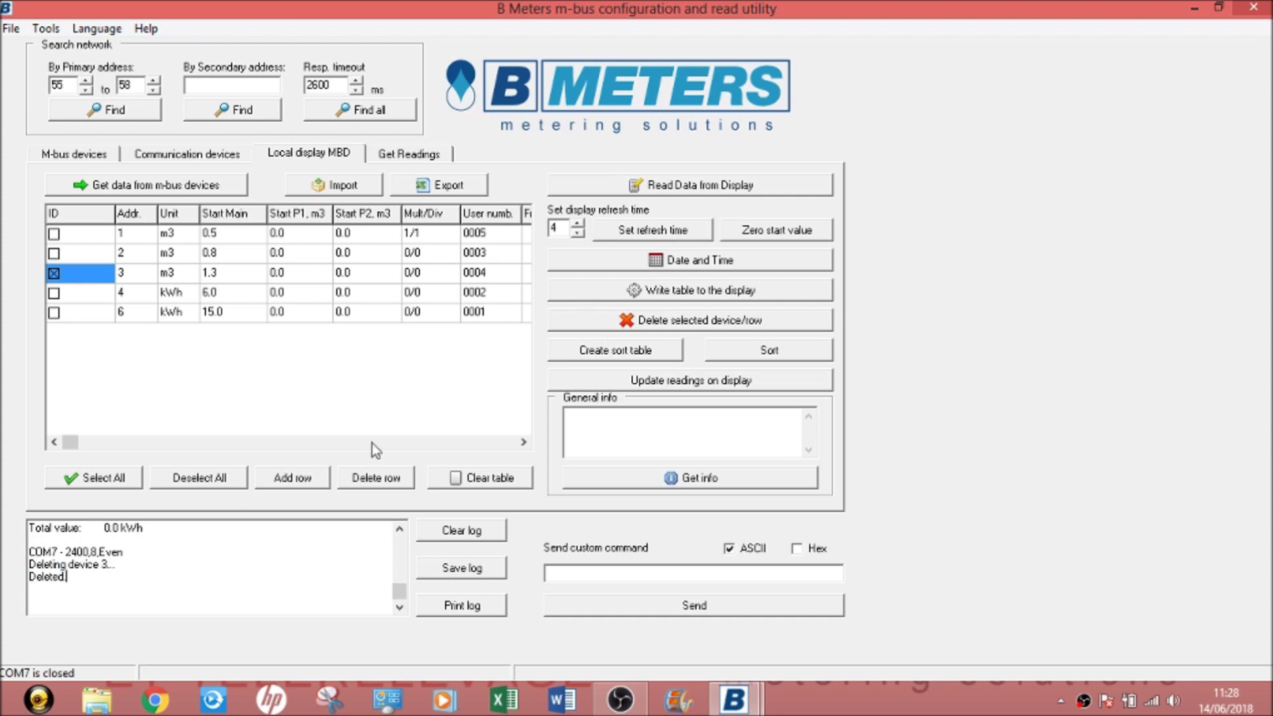
# - Recreate the local display's sort table following the deletion of device 3, and sort it by user number again
pyautogui.click(617, 351)
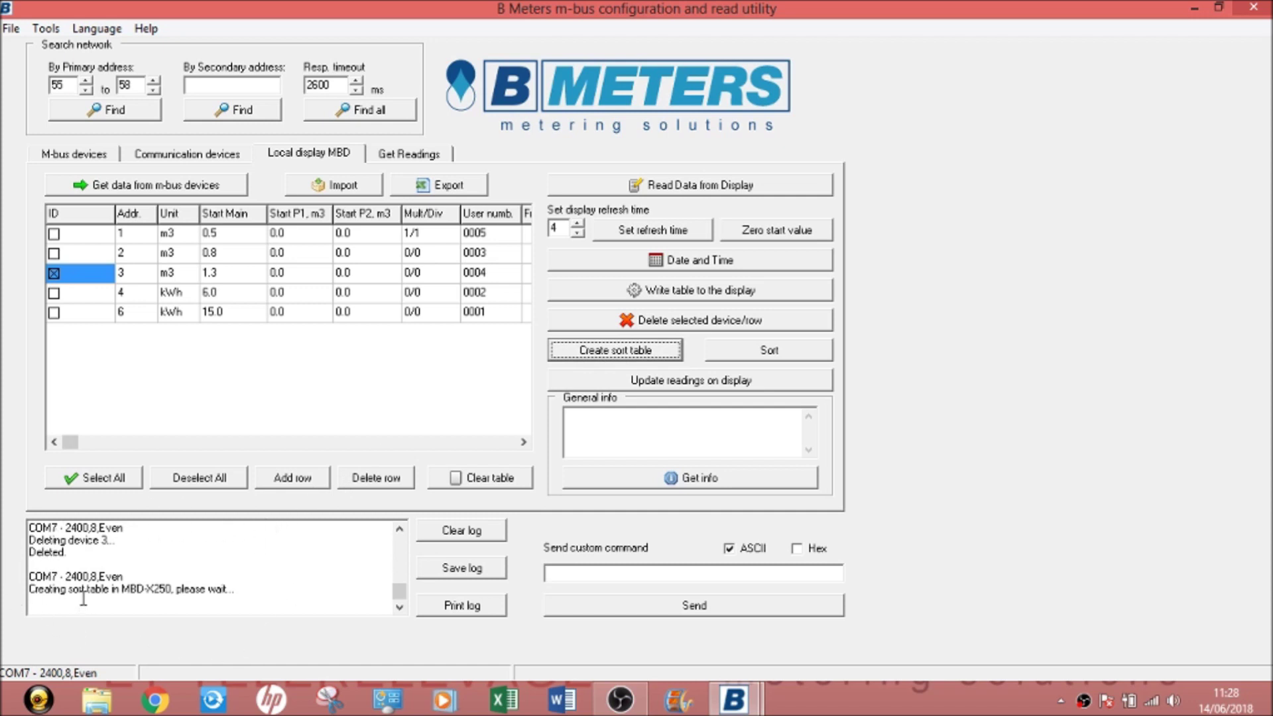
pyautogui.click(792, 355)
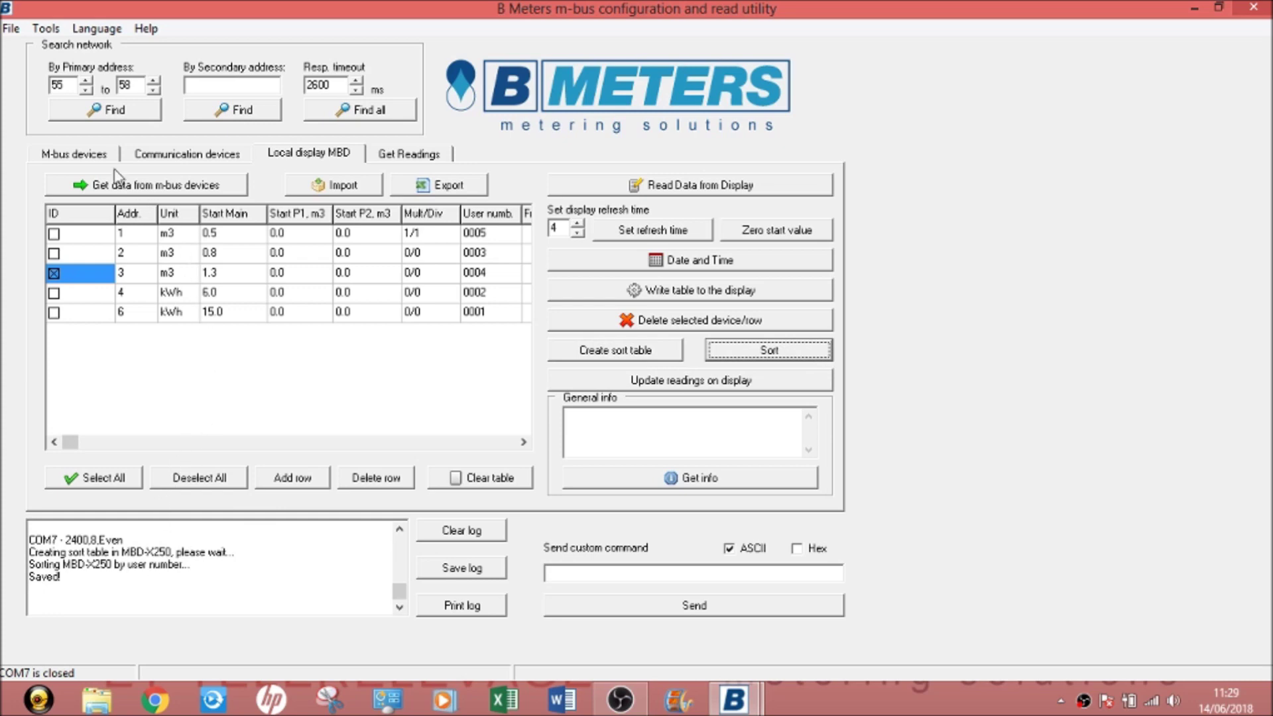
# - Switch from the local display settings to the M-bus device list
pyautogui.click(99, 155)
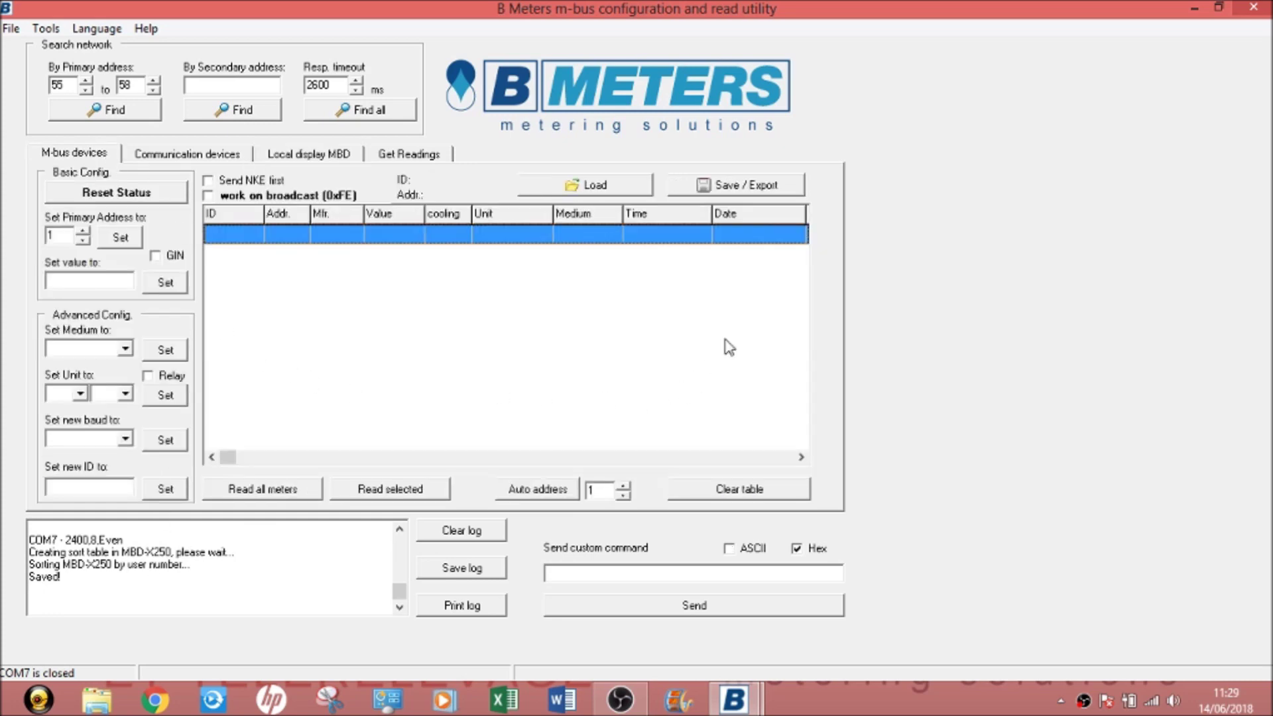